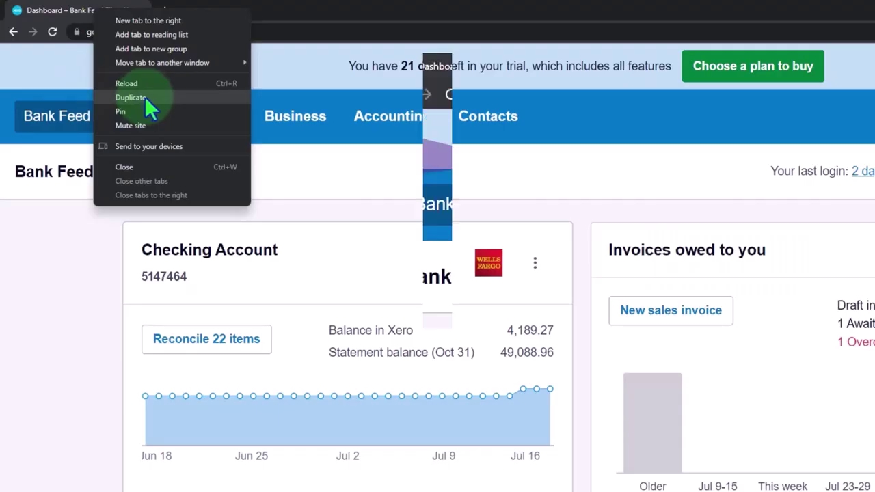
# Duplicate the dashboard browser tab twice and open the Balance Sheet report in the second tab
pyautogui.click(145, 97)
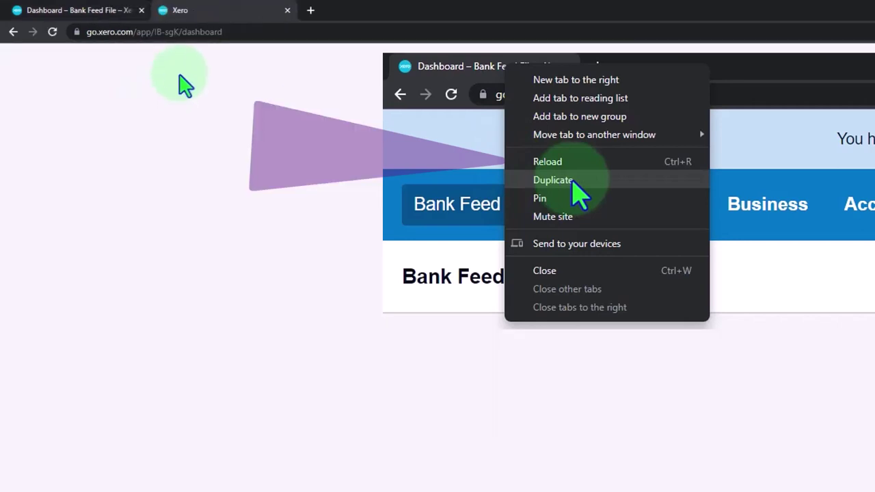
pyautogui.rightClick(233, 11)
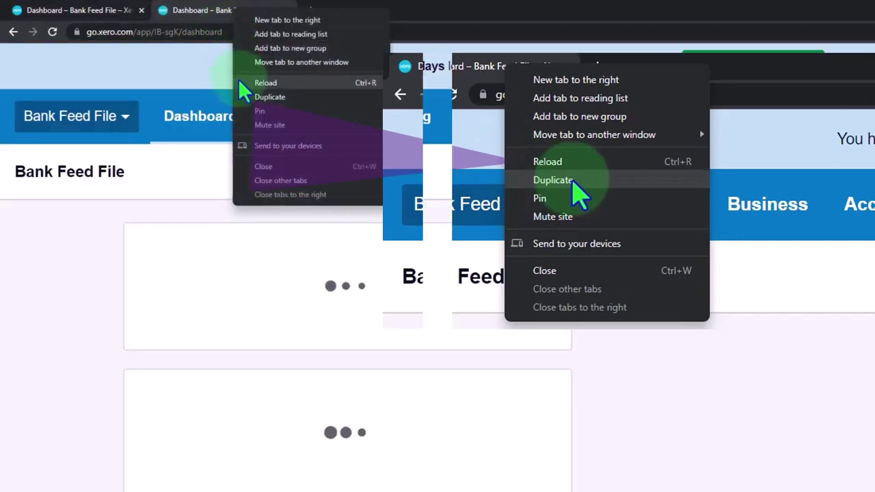
pyautogui.click(283, 97)
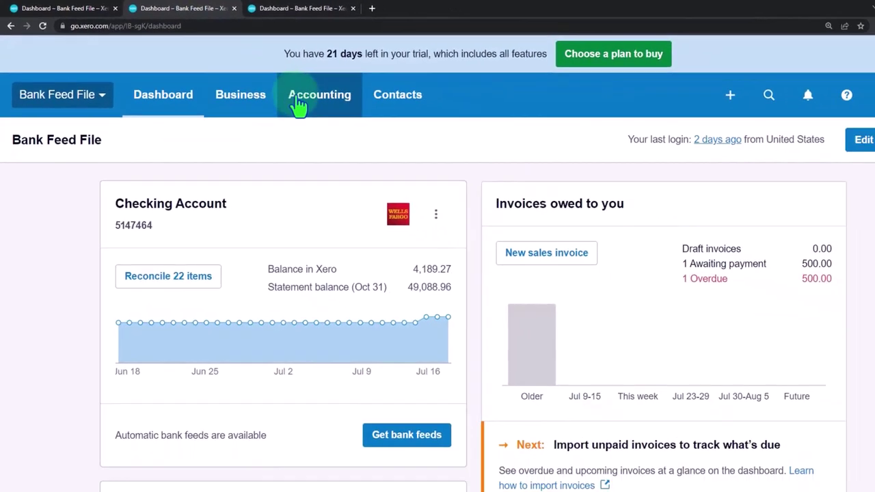
pyautogui.click(301, 103)
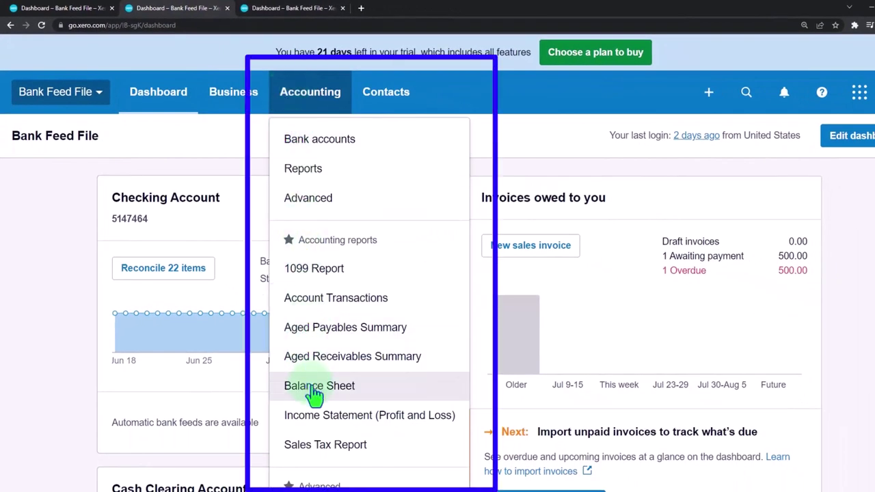
pyautogui.click(382, 395)
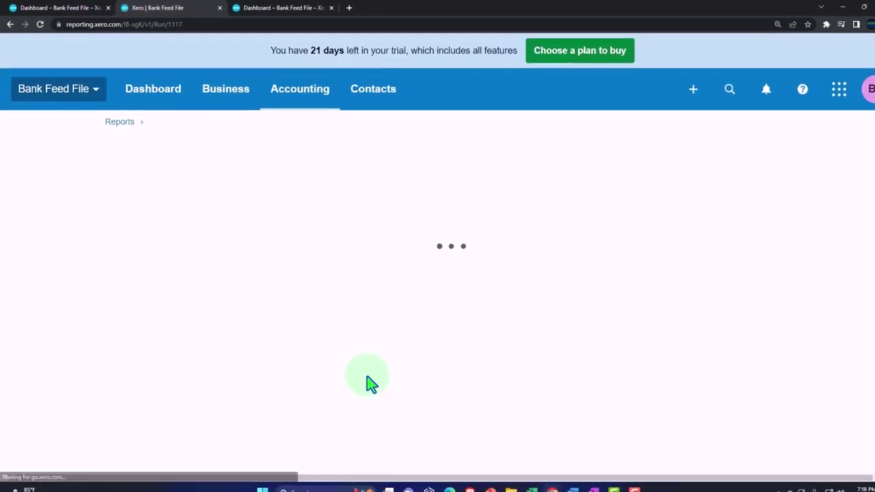
# Open the Income Statement (Profit and Loss) report in the third browser tab
pyautogui.click(290, 8)
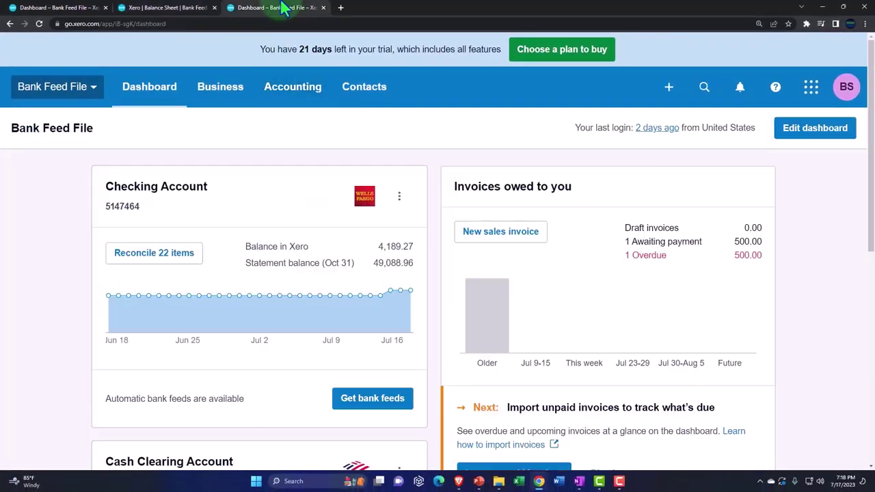
pyautogui.click(293, 87)
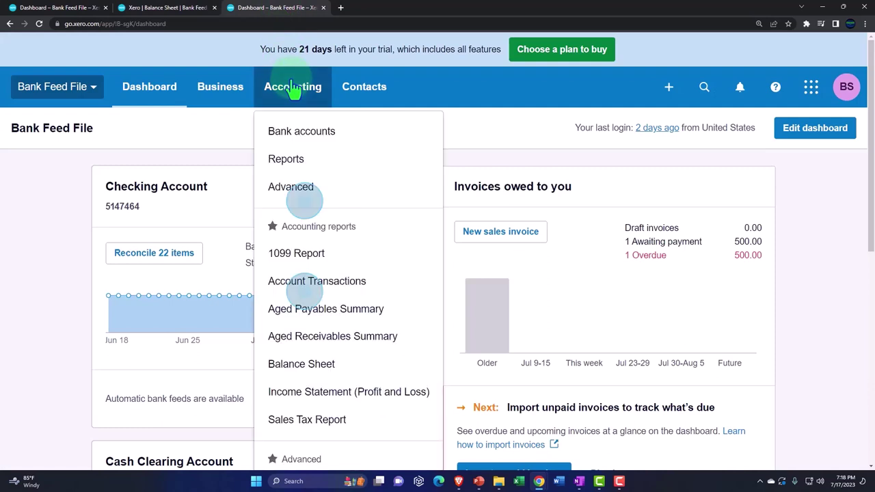
pyautogui.click(383, 392)
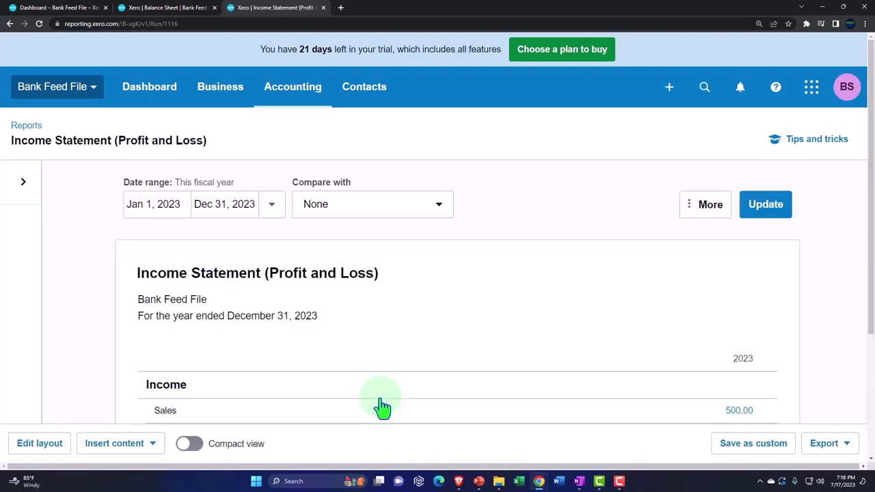
# Set the Income Statement's date range to Jan 1, 2022 through Dec 31, 2022 and update the report
pyautogui.click(179, 205)
pyautogui.click(253, 242)
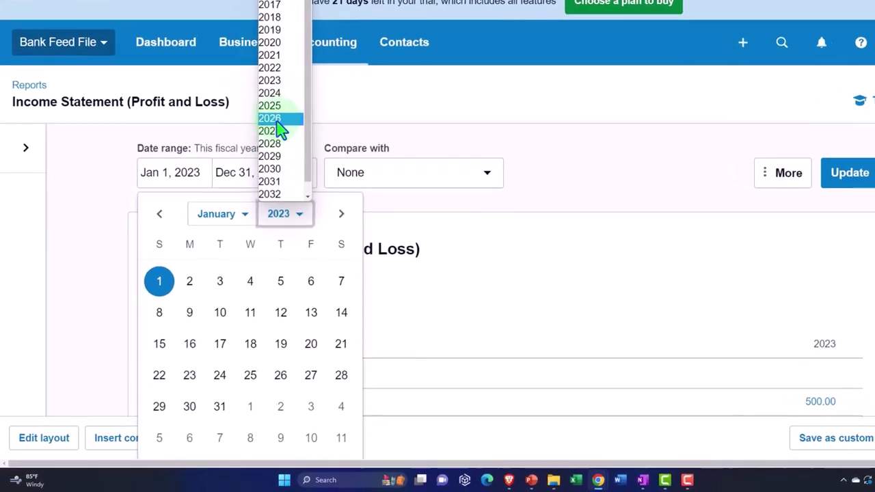
pyautogui.click(272, 68)
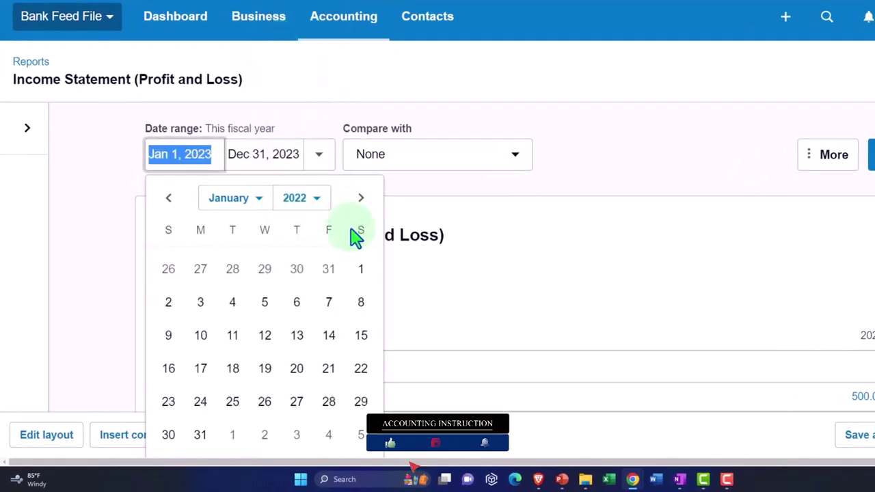
pyautogui.click(361, 270)
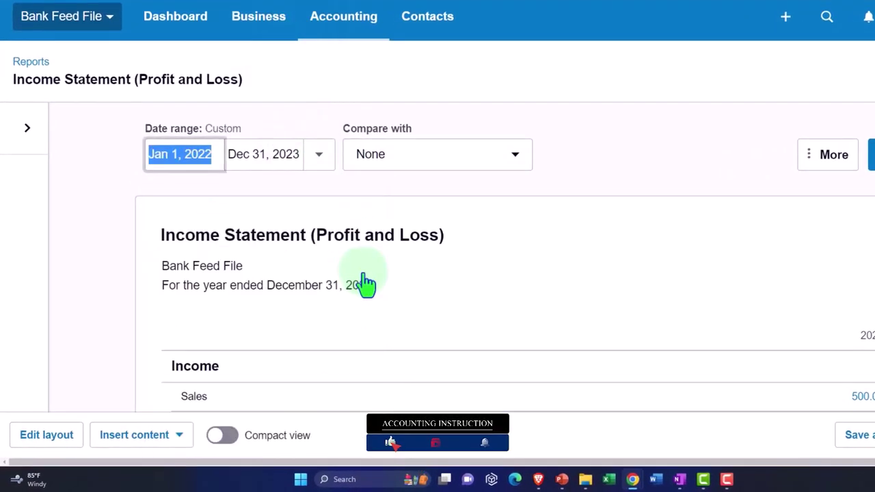
pyautogui.click(285, 152)
pyautogui.click(374, 197)
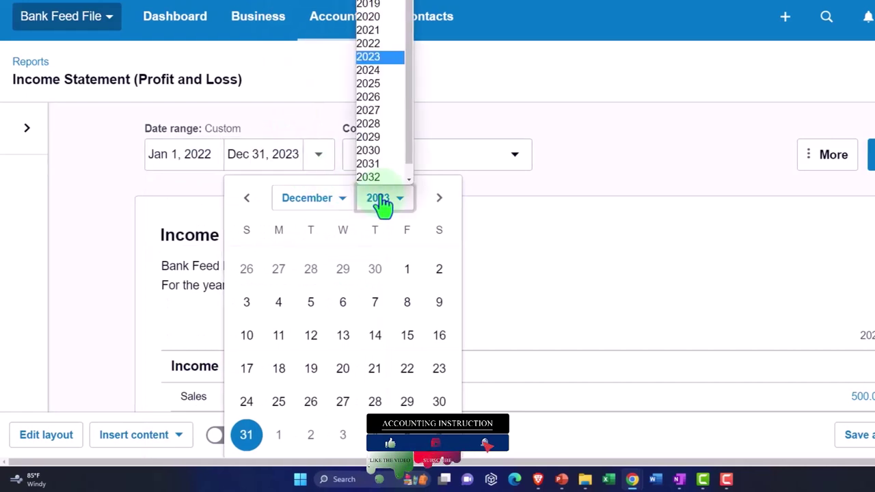
pyautogui.click(328, 43)
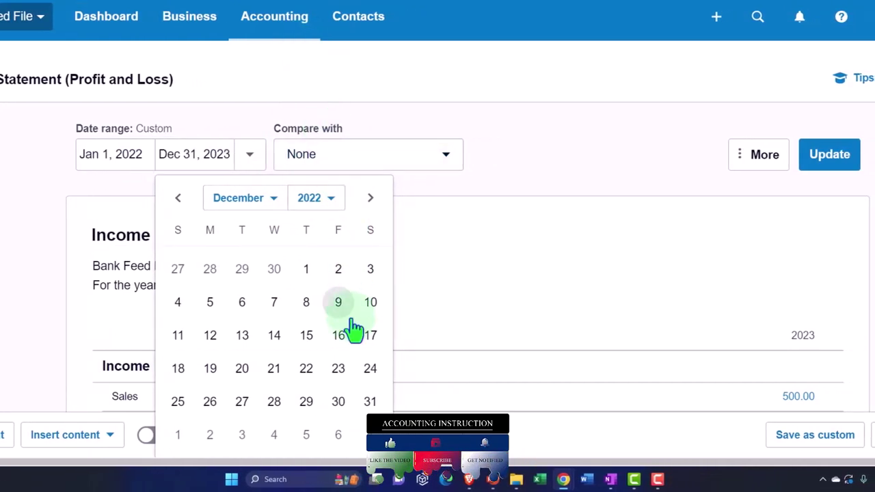
pyautogui.click(394, 401)
pyautogui.click(842, 161)
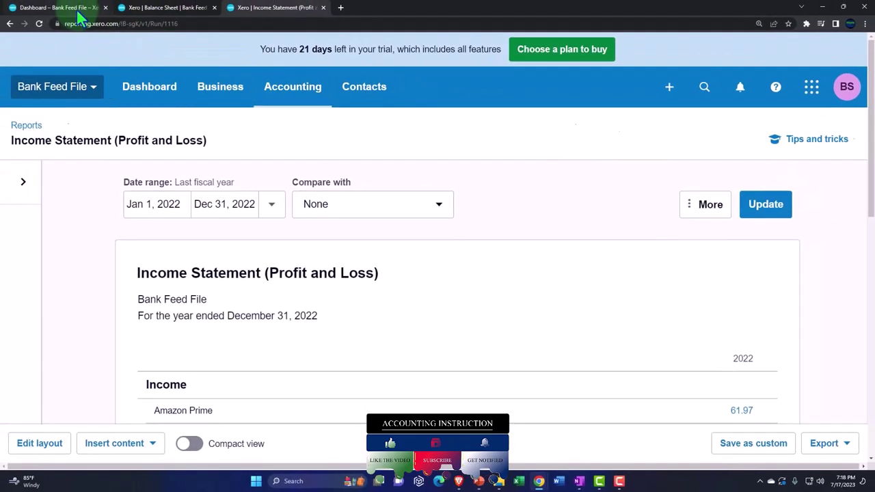
# Return to the dashboard in the first browser tab and open the Bank accounts page there
pyautogui.click(77, 9)
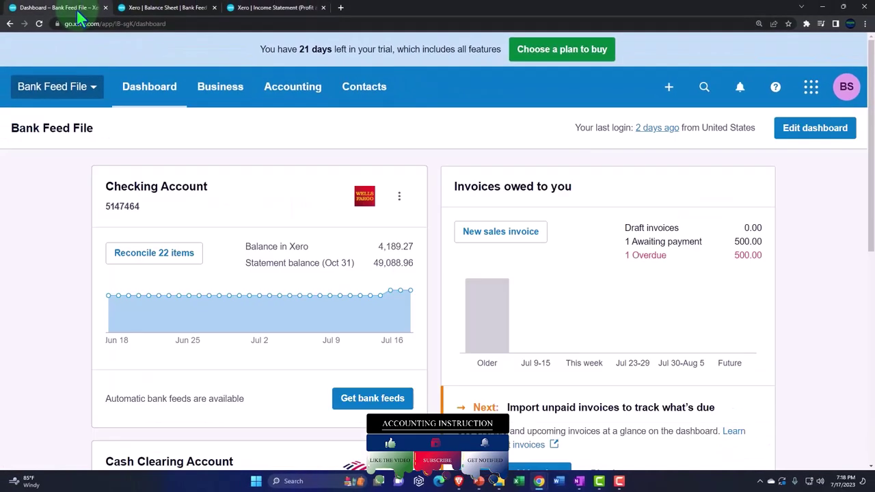
pyautogui.click(274, 95)
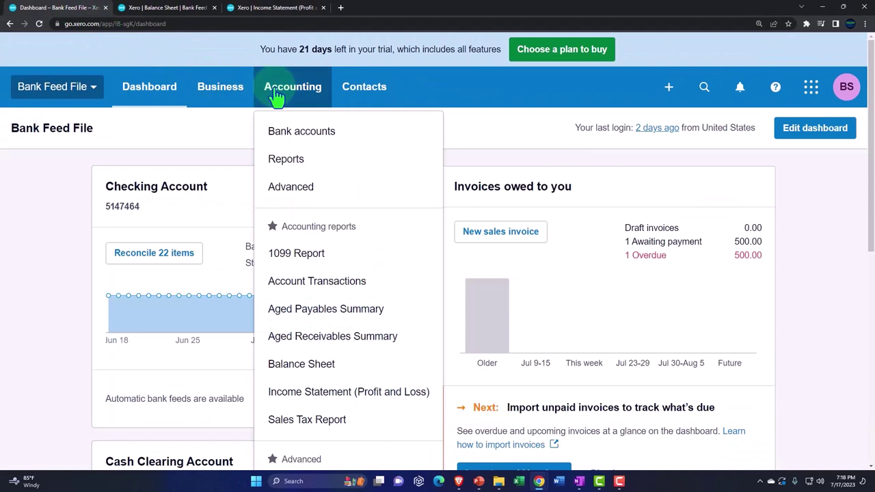
pyautogui.click(345, 143)
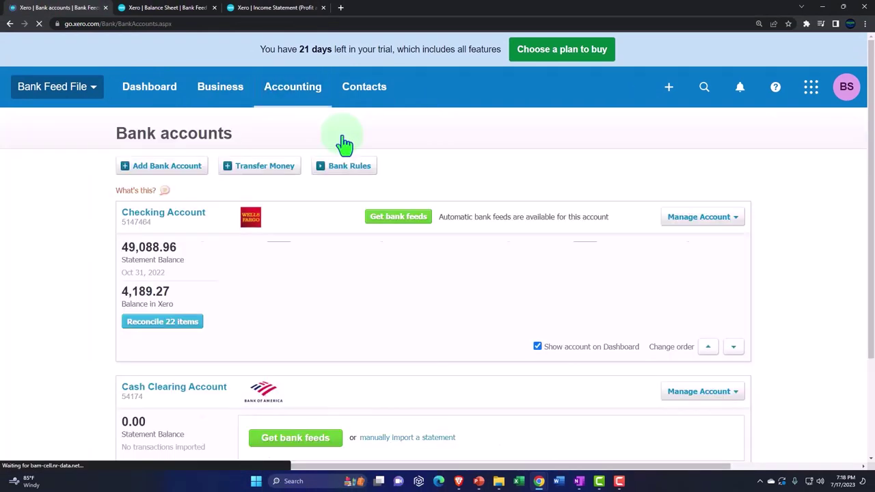
pyautogui.scroll(-2, 281, 233)
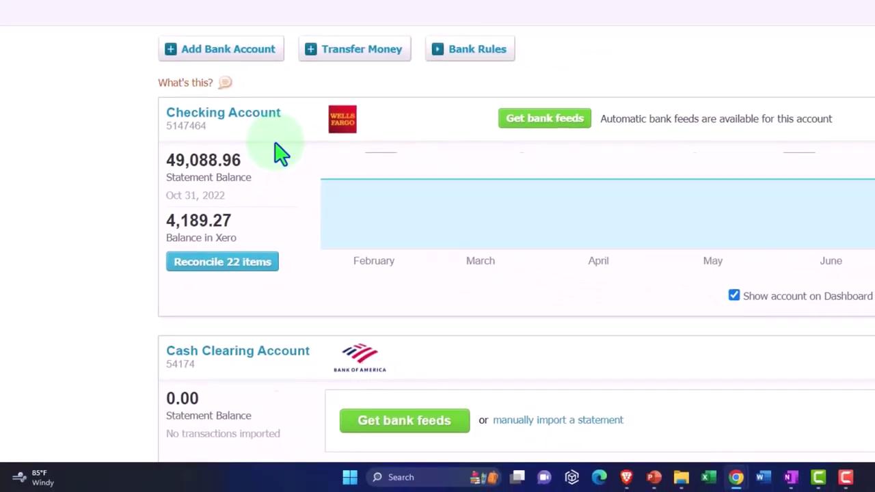
# Switch to OneNote and examine the accounting flowchart's vendor, customer and banking sections
pyautogui.click(792, 478)
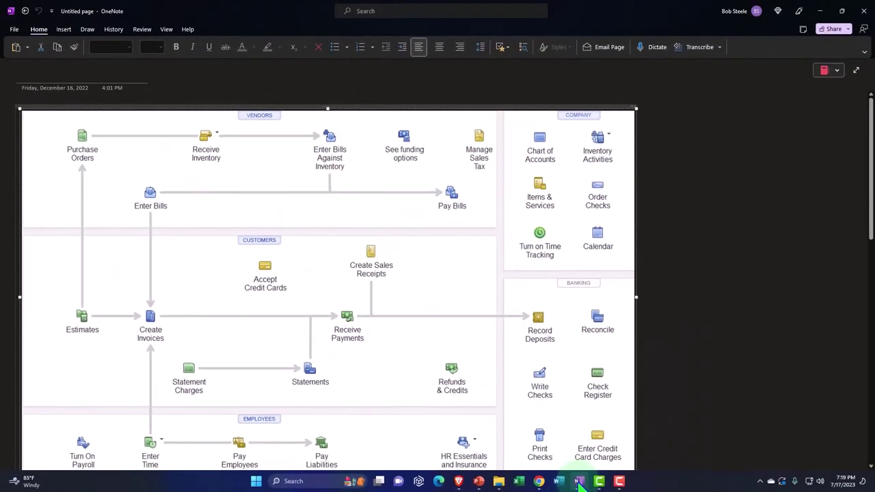
pyautogui.click(497, 409)
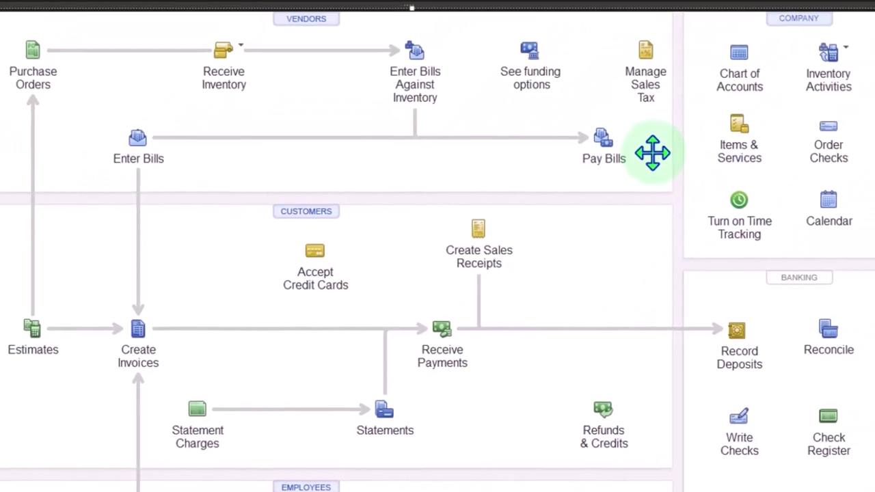
pyautogui.click(697, 99)
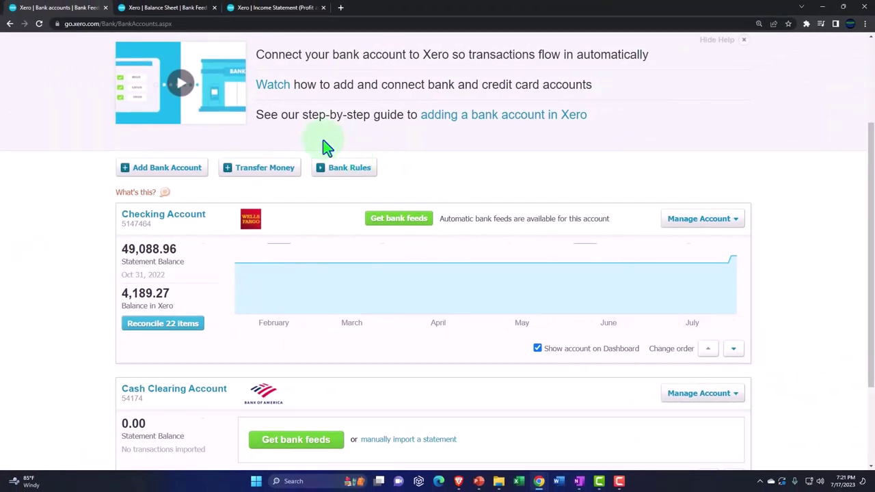
# Review the assets, liabilities and equity on the Balance Sheet report in the second browser tab
pyautogui.click(166, 9)
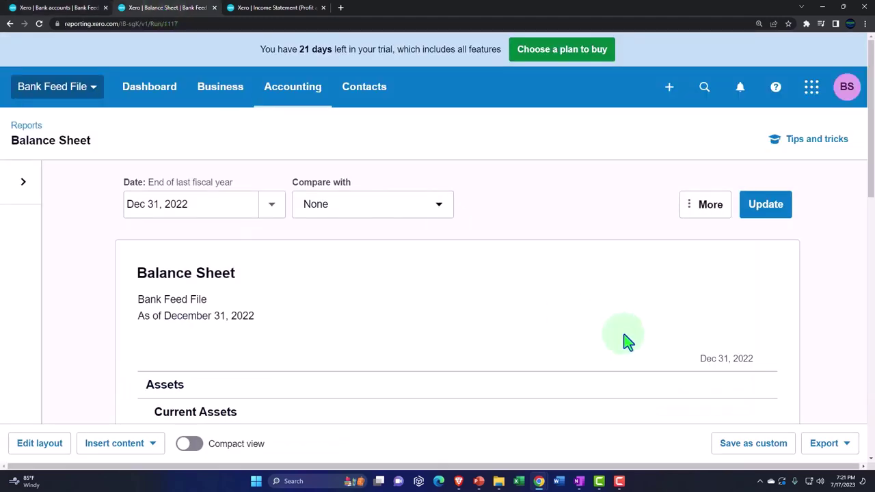
pyautogui.scroll(-3, 639, 315)
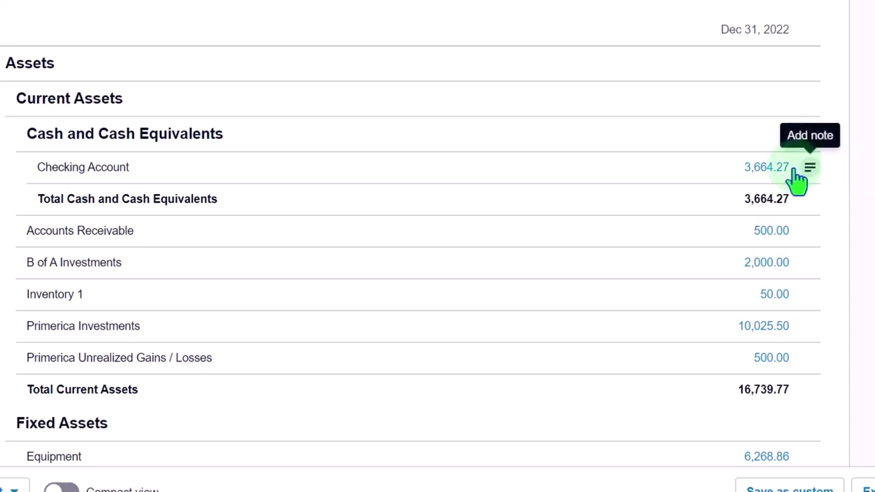
pyautogui.scroll(-3, 796, 181)
pyautogui.scroll(-3, 798, 179)
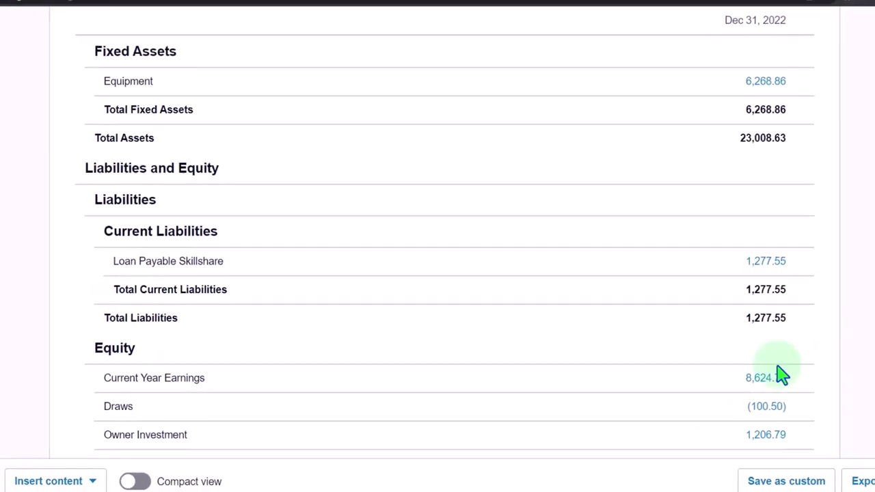
# Switch to OneNote again and look over the flowchart from the vendor section down to the employees section
pyautogui.click(578, 482)
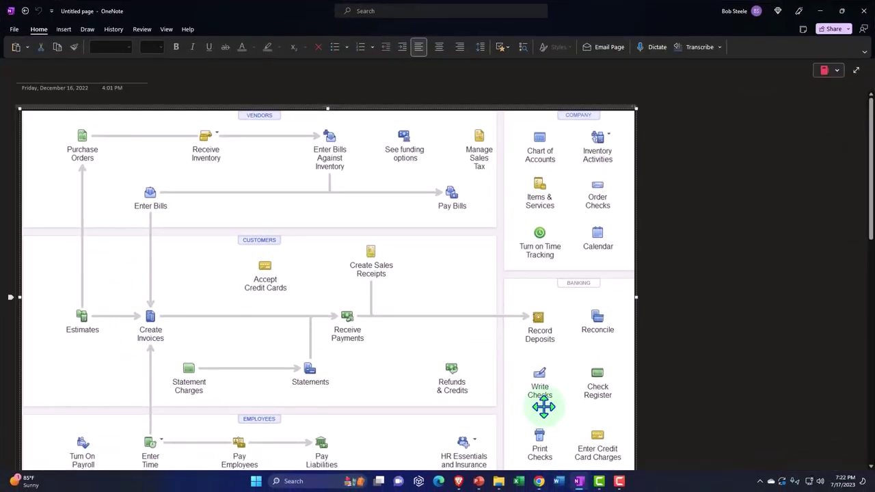
pyautogui.scroll(-2, 543, 407)
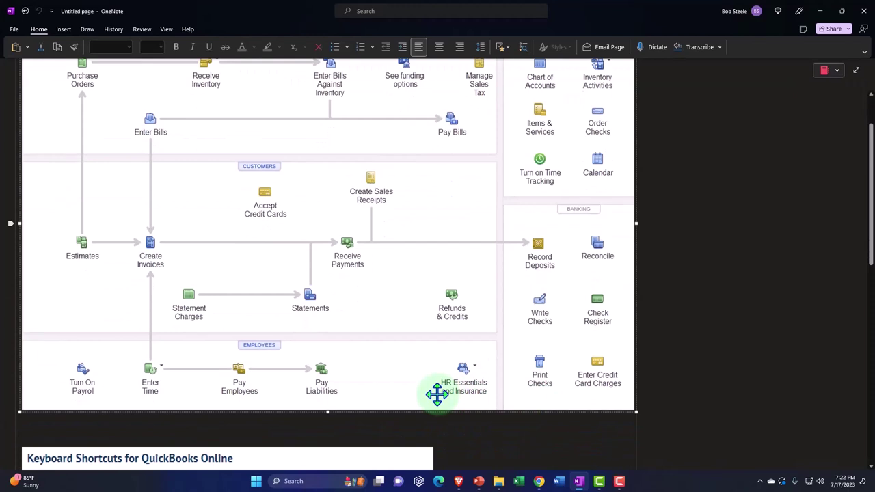
pyautogui.scroll(2, 437, 394)
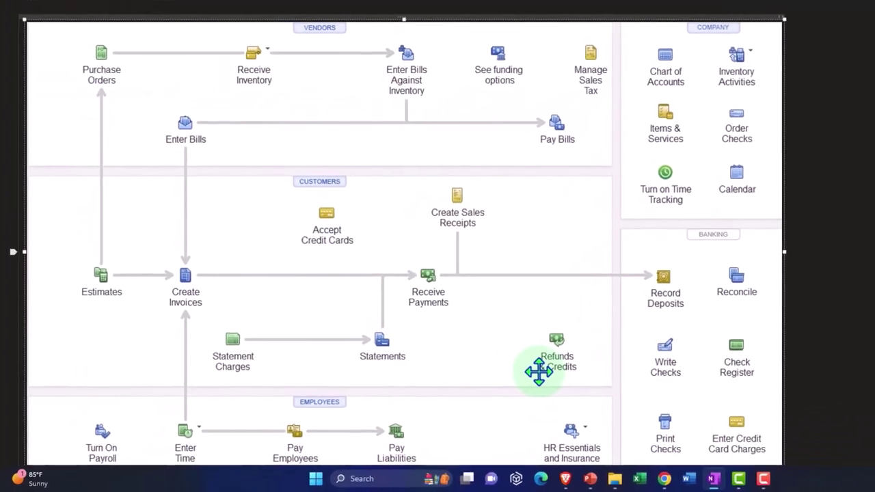
pyautogui.click(499, 164)
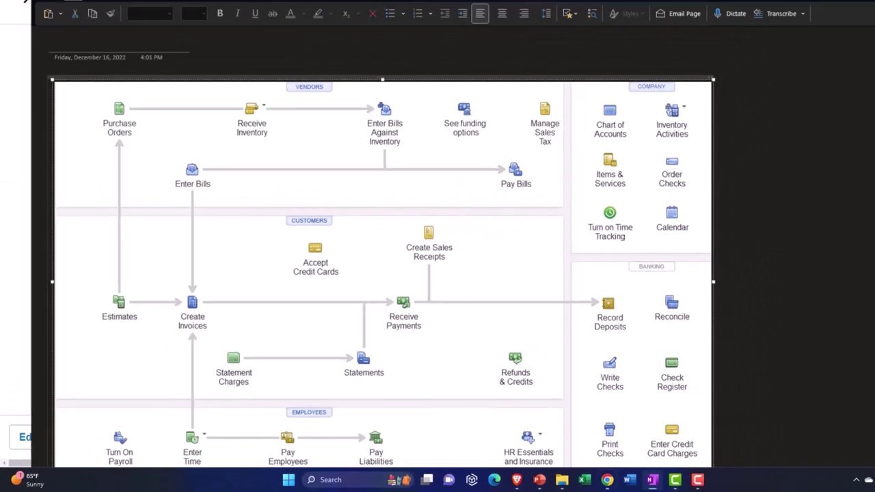
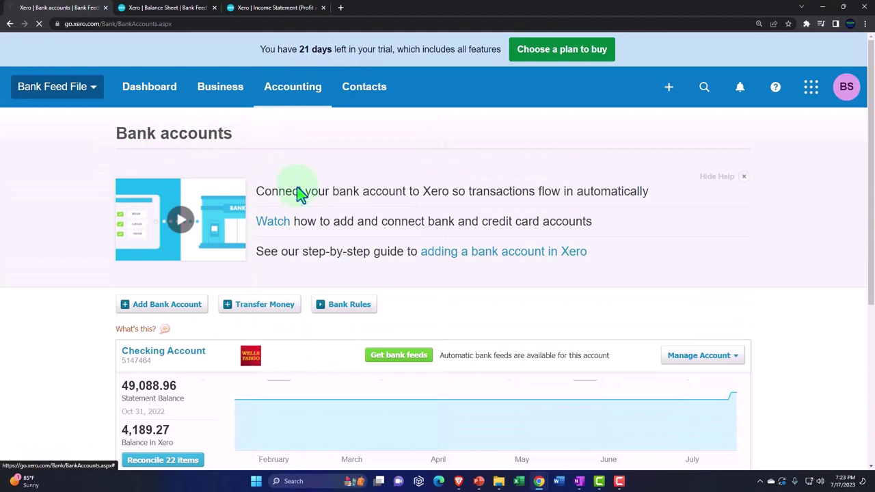
# Start adding a new bank account from the Bank accounts page
pyautogui.scroll(-3, 296, 184)
pyautogui.scroll(-2, 175, 235)
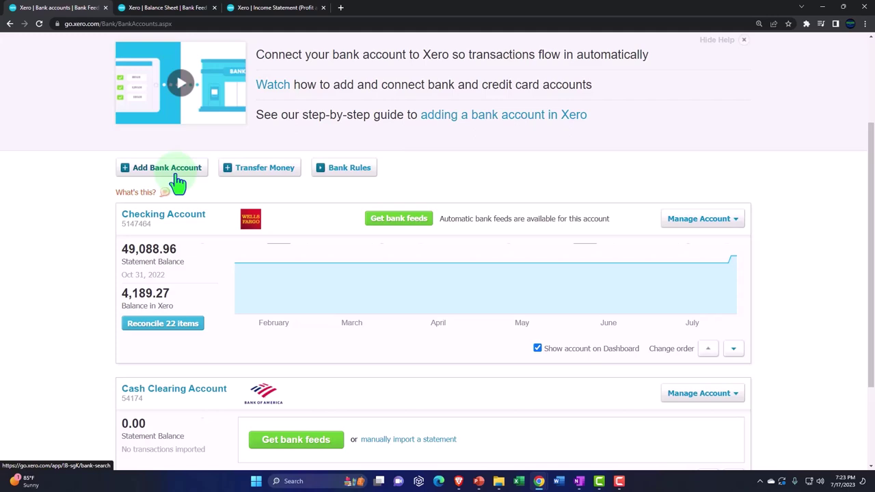
pyautogui.click(177, 182)
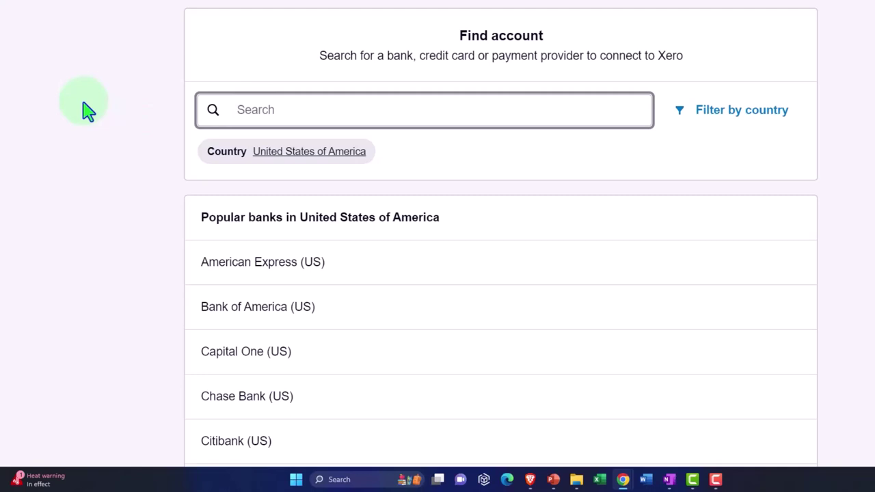
# Search the United States bank list for "American Expre", correcting the misspelled first word to "American"
pyautogui.write('Amer')
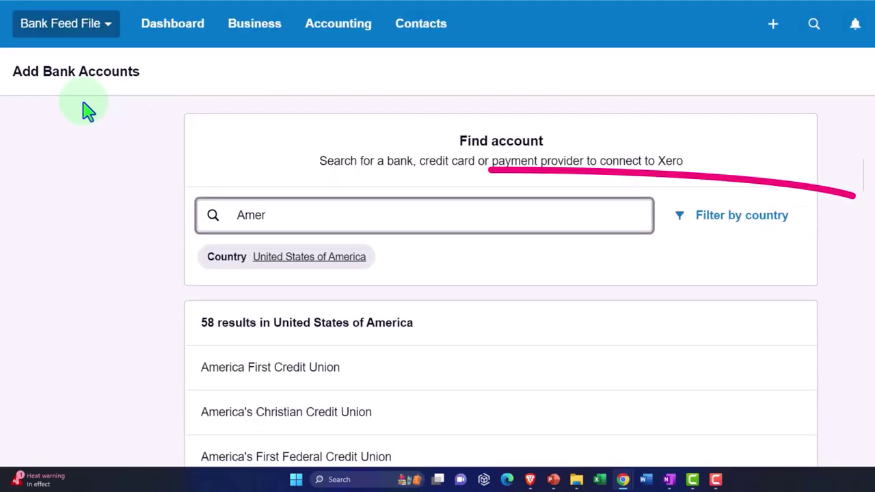
pyautogui.write('e')
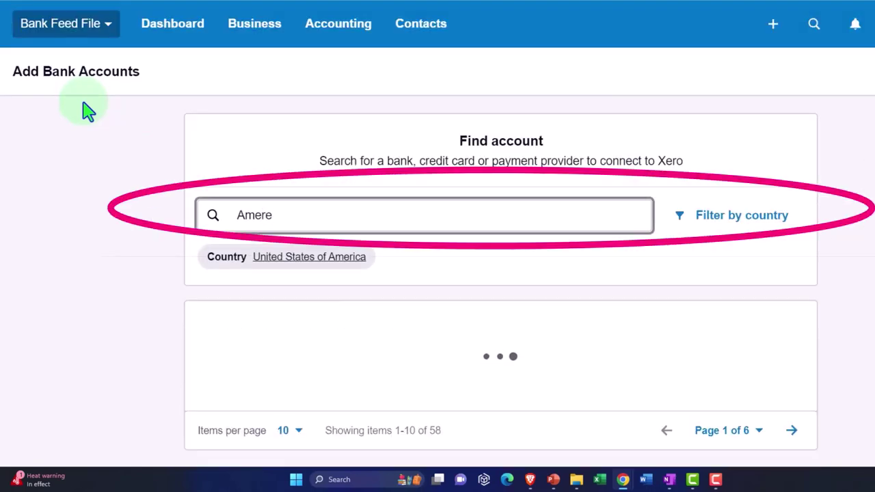
pyautogui.press('BackSpace')
pyautogui.press('BackSpace')
pyautogui.press('BackSpace')
pyautogui.write('a')
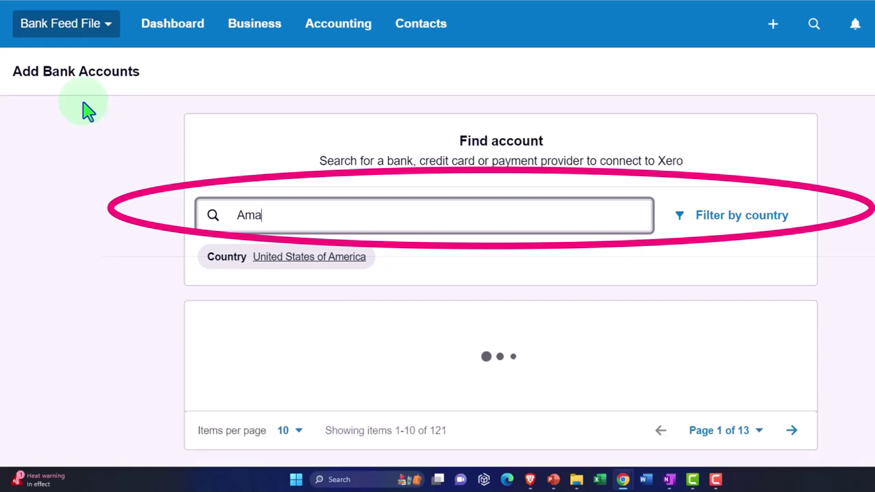
pyautogui.write('rican Expre')
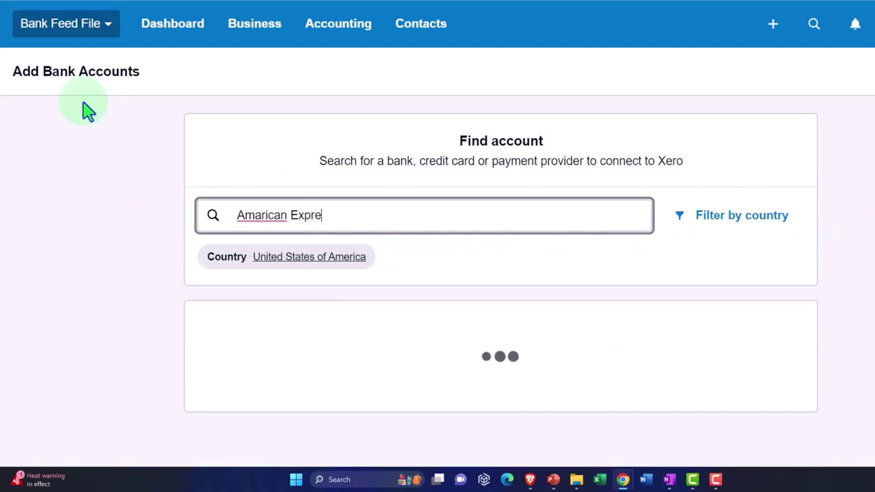
pyautogui.rightClick(259, 215)
pyautogui.click(284, 219)
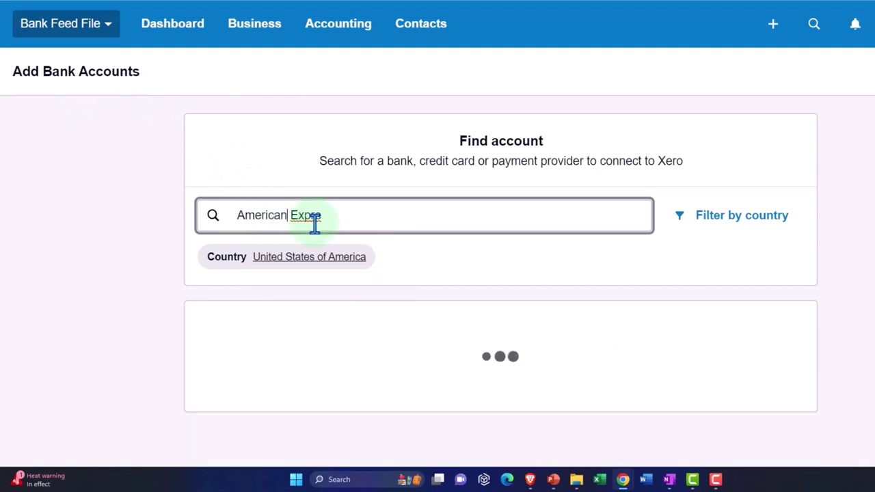
# Choose American Express (US) from the search results and decline connecting the bank to Xero
pyautogui.scroll(-2, 151, 293)
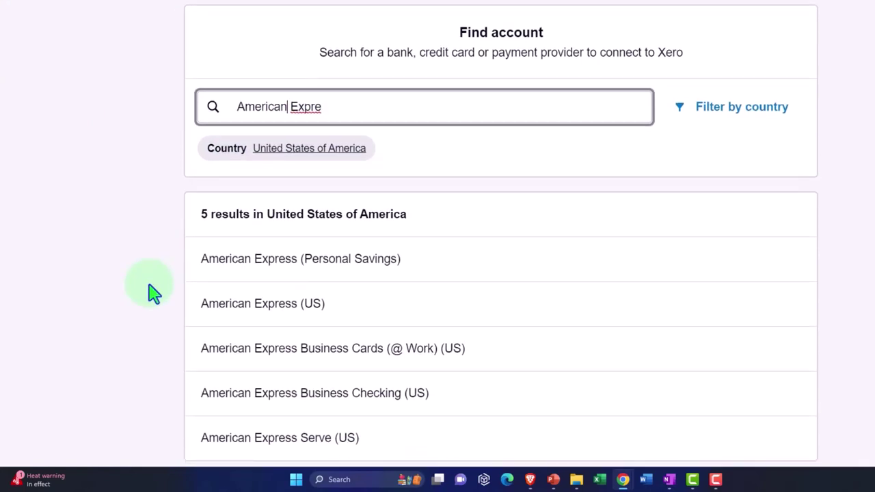
pyautogui.scroll(-2, 152, 291)
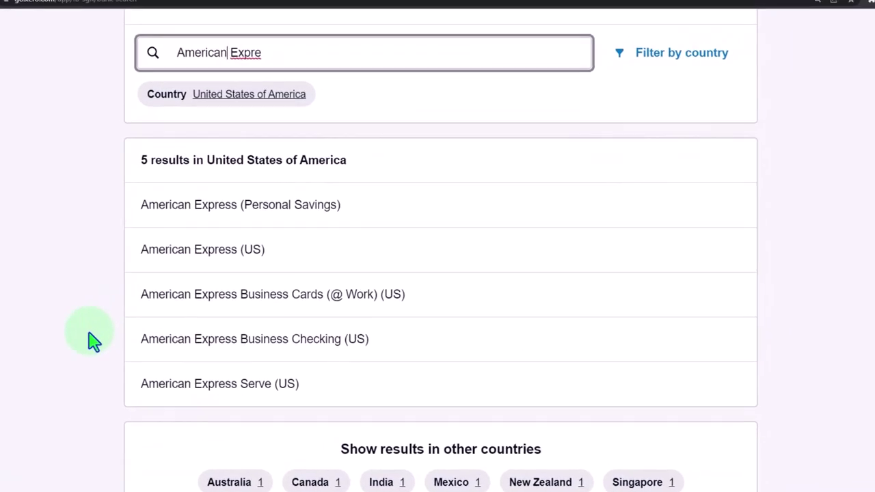
pyautogui.click(170, 268)
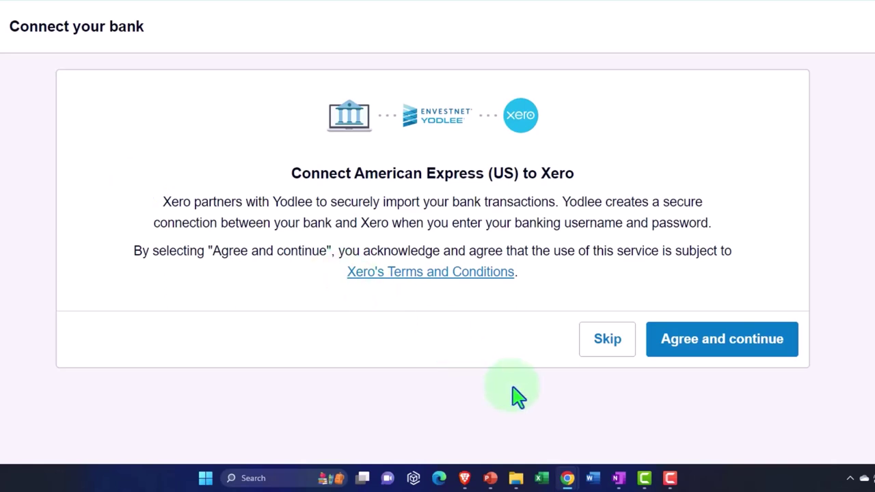
pyautogui.click(599, 353)
pyautogui.click(599, 354)
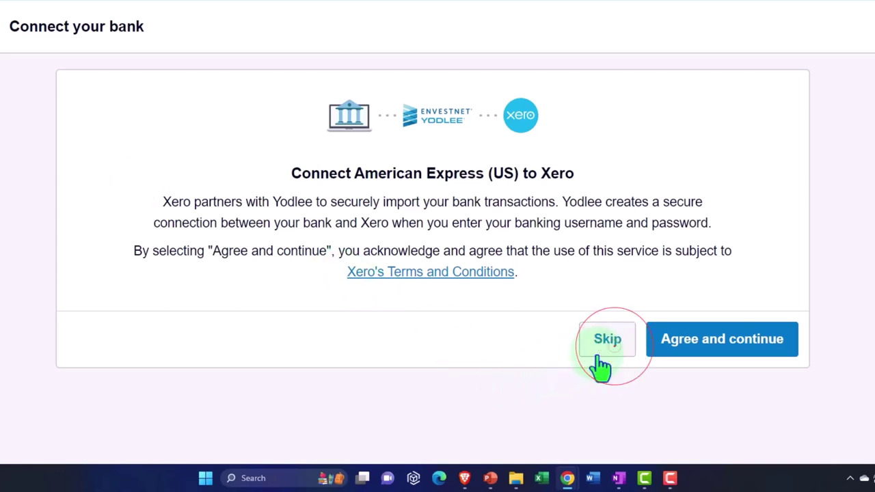
pyautogui.click(598, 356)
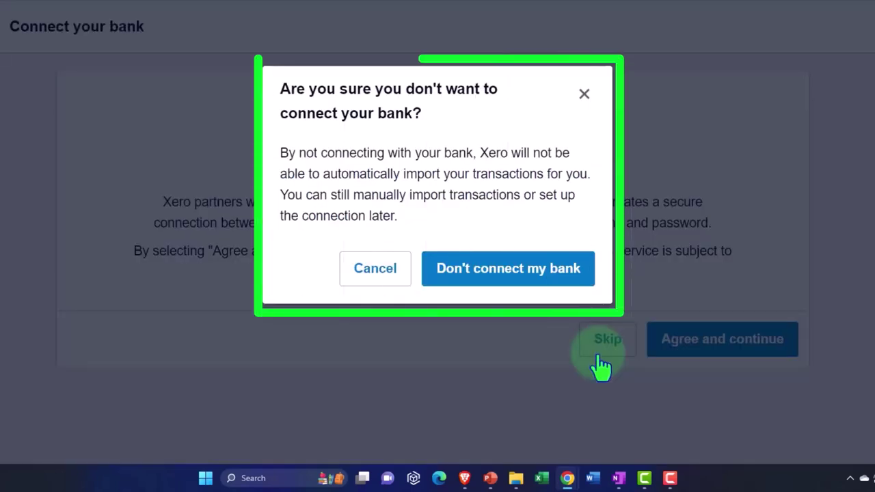
pyautogui.click(514, 295)
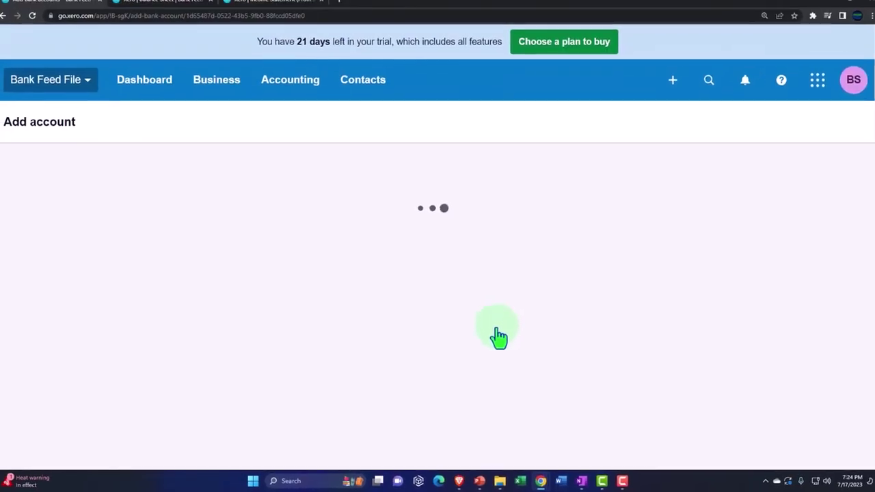
# Name the new account "Credit Card" and check the liabilities section of the Balance Sheet report in the second browser tab
pyautogui.click(335, 259)
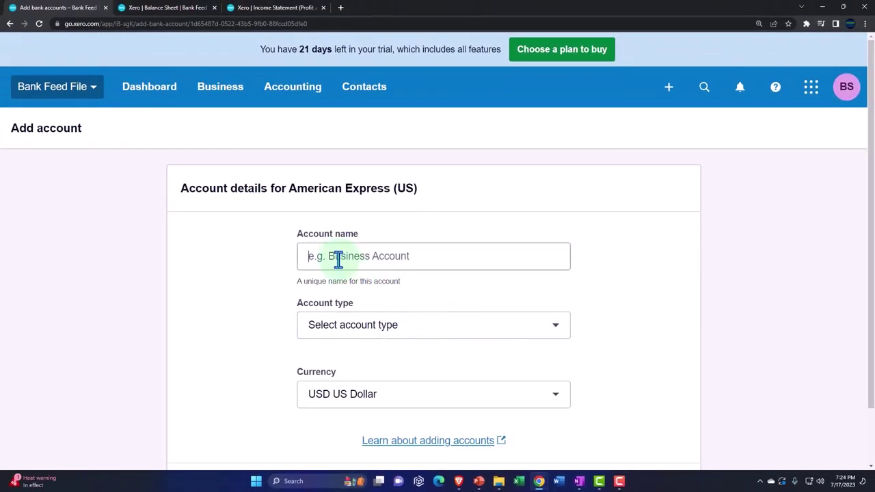
pyautogui.write('Credit Car')
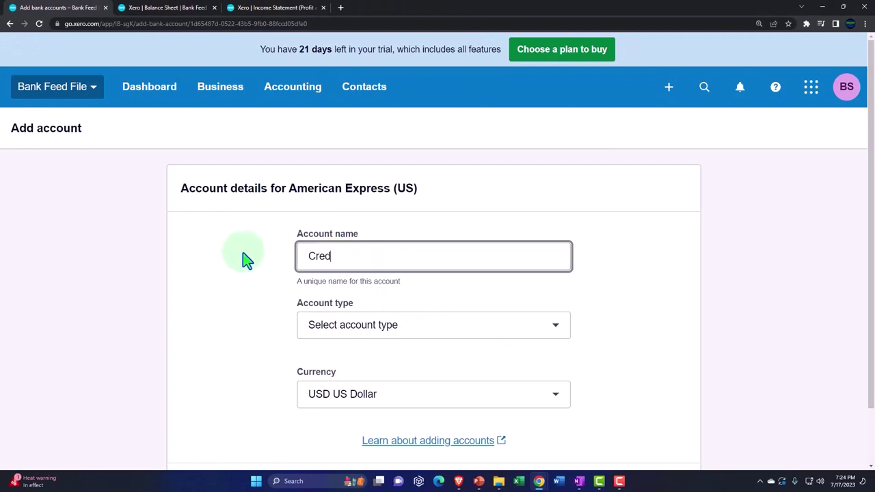
pyautogui.write('d')
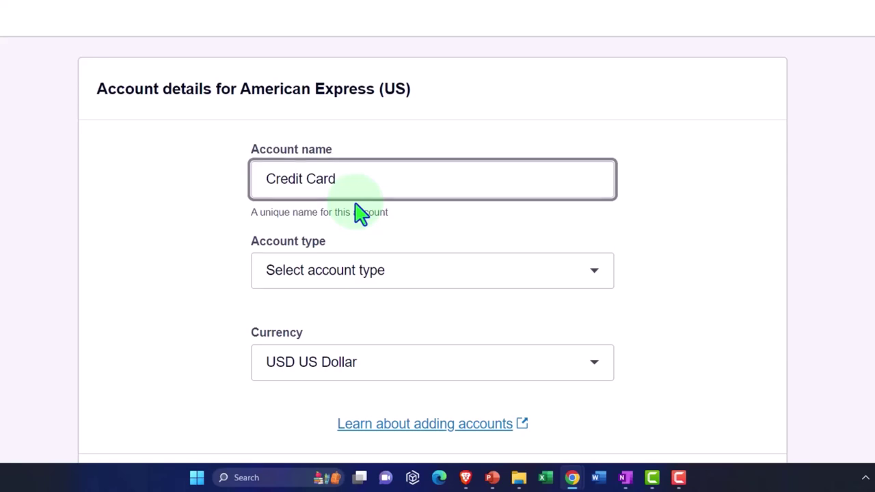
pyautogui.click(360, 214)
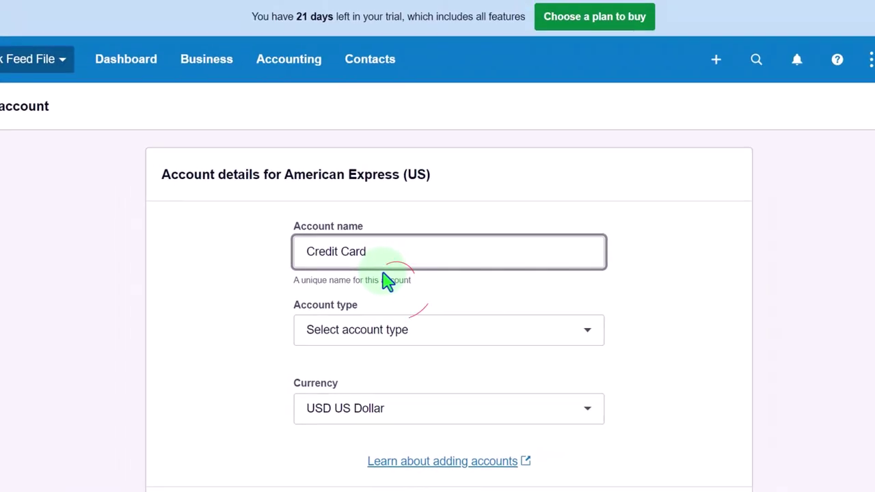
pyautogui.click(387, 281)
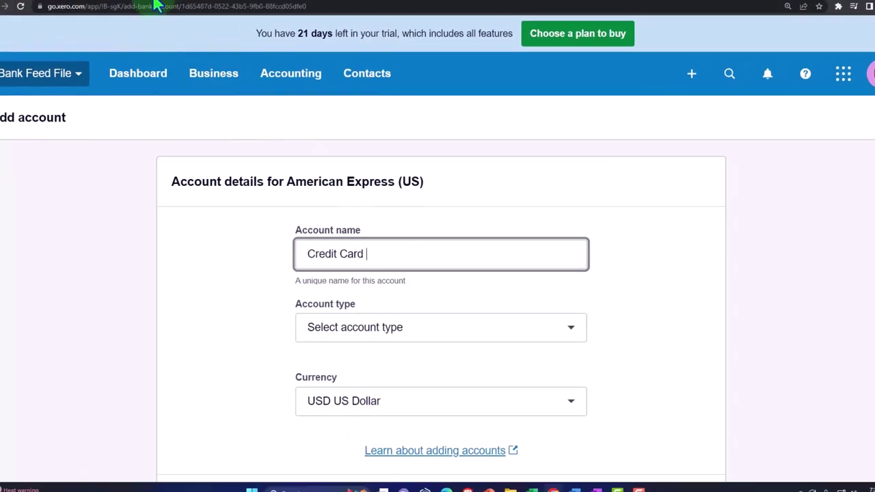
pyautogui.click(160, 8)
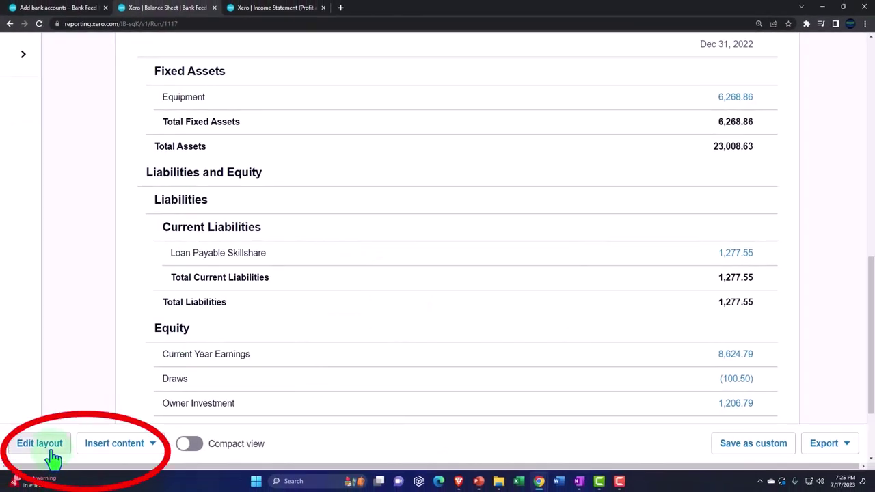
pyautogui.click(84, 8)
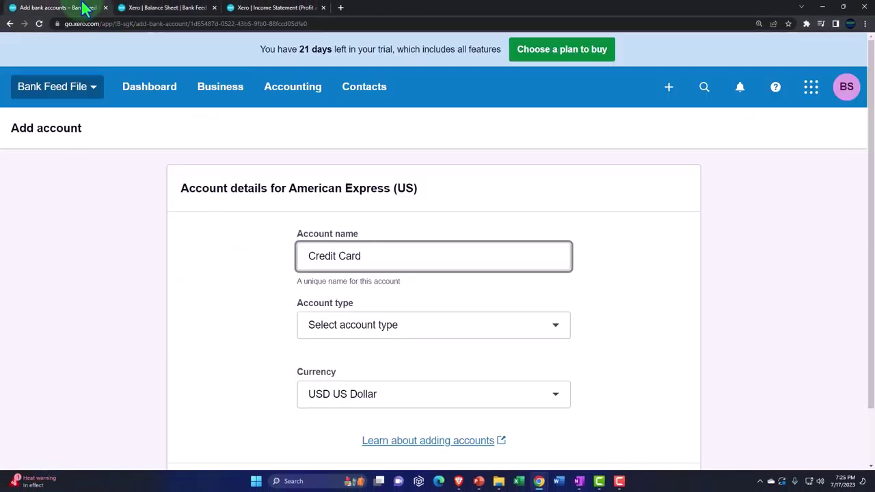
# Set the account type to Credit card and enter the last four digits of the credit card number
pyautogui.click(486, 334)
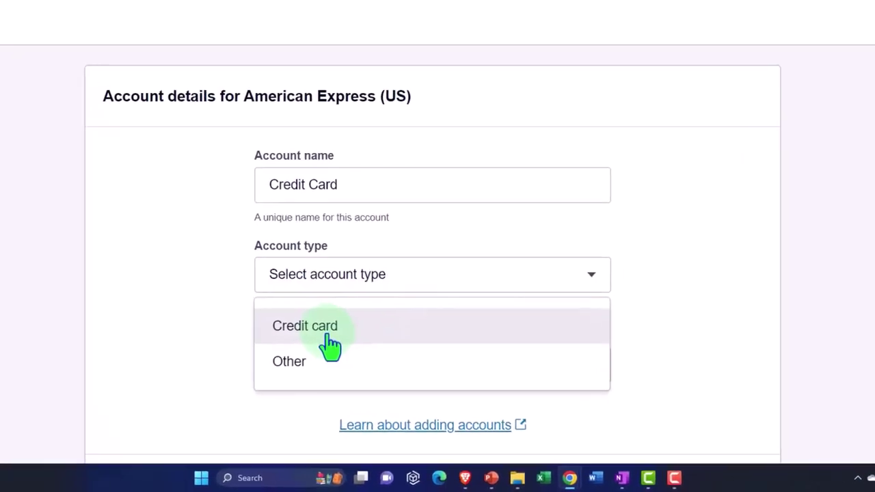
pyautogui.click(317, 335)
pyautogui.scroll(-3, 176, 328)
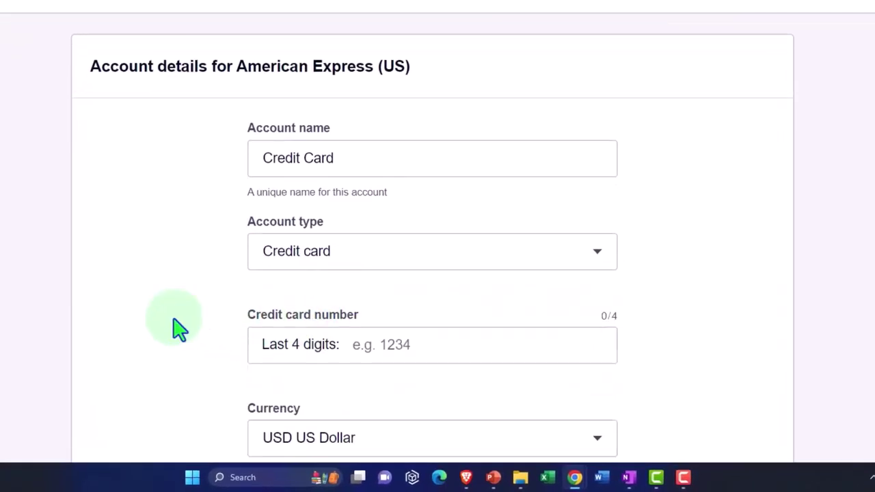
pyautogui.click(301, 185)
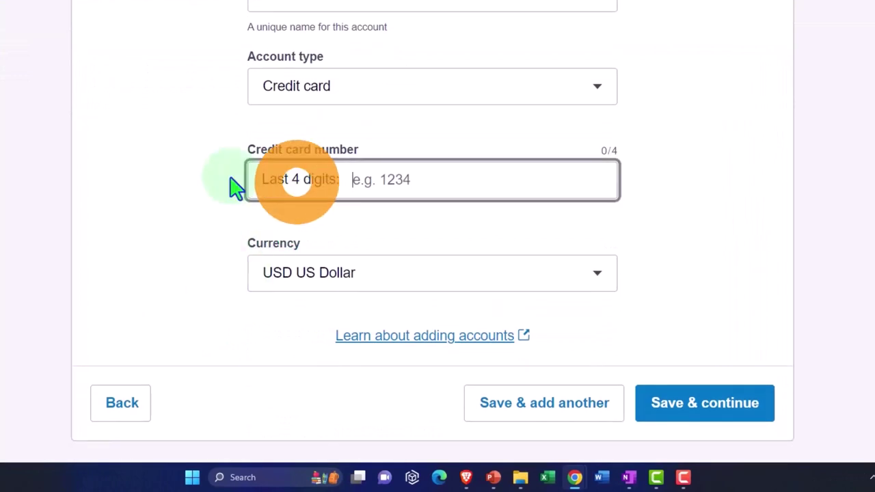
pyautogui.write('541474')
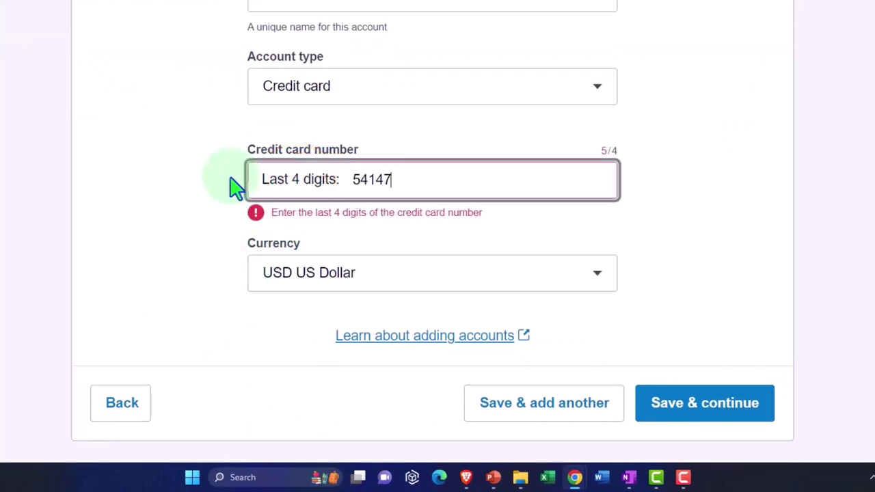
pyautogui.press('BackSpace')
pyautogui.press('BackSpace')
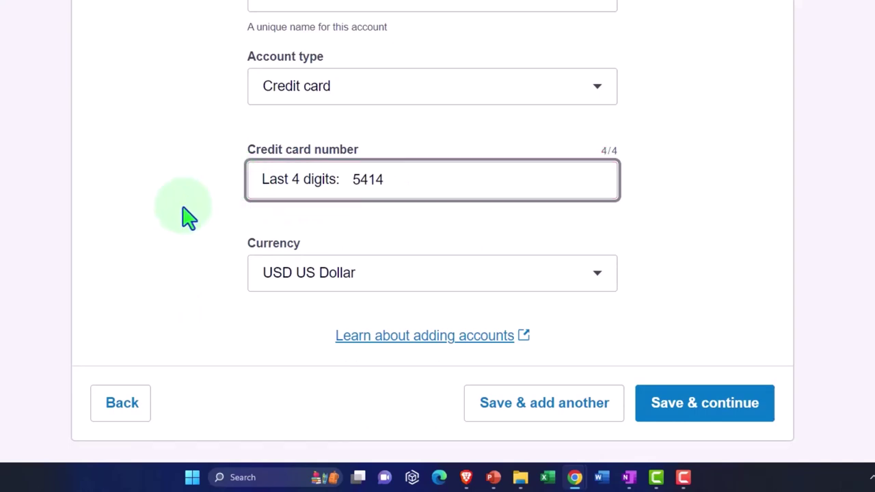
# Save the new account with USD US Dollar as its currency and check its entry on the Bank accounts page
pyautogui.click(604, 283)
pyautogui.click(652, 258)
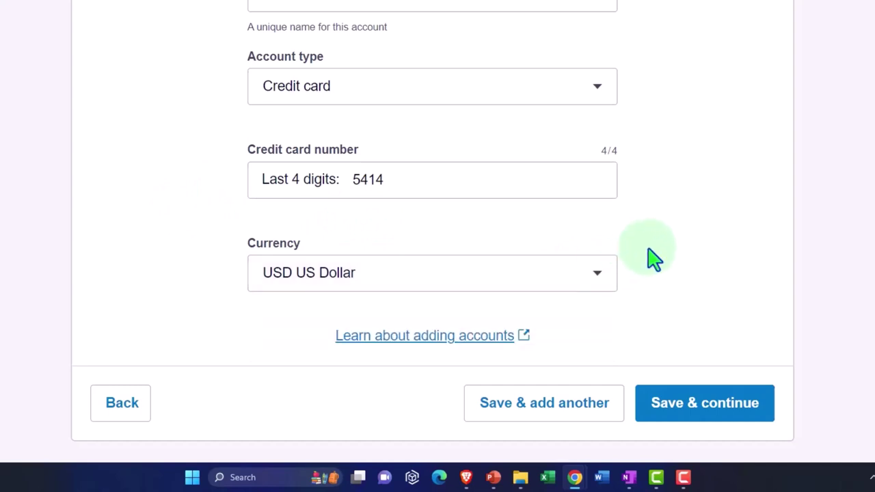
pyautogui.click(718, 419)
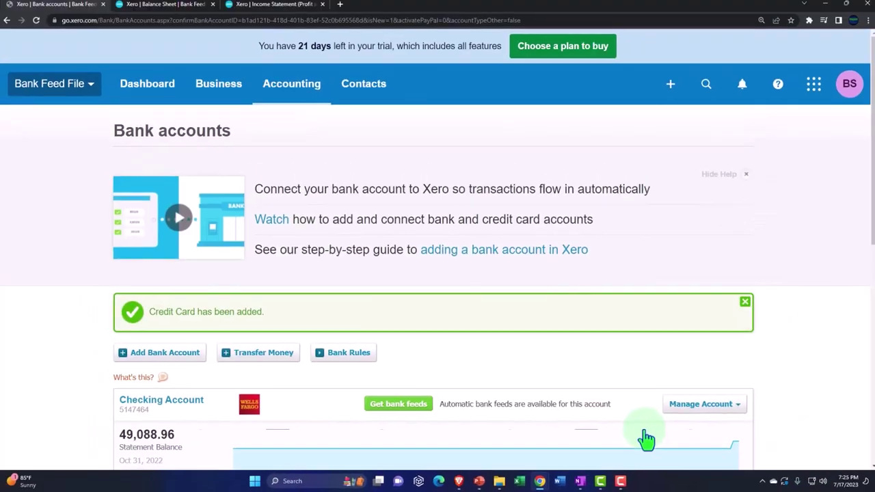
pyautogui.scroll(-5, 605, 359)
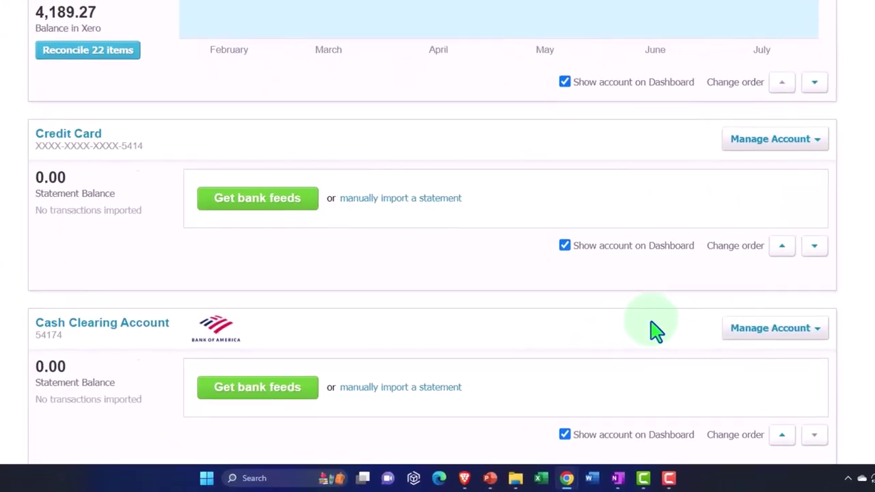
pyautogui.scroll(1, 657, 328)
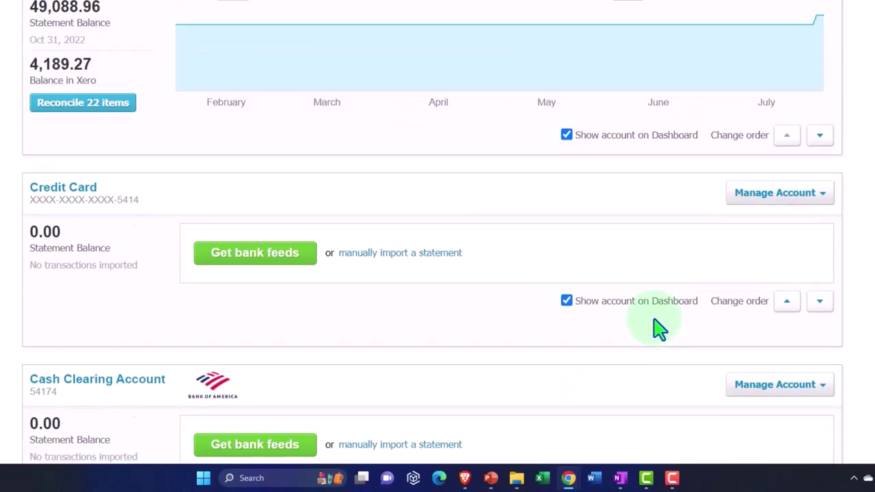
pyautogui.scroll(1, 658, 328)
pyautogui.scroll(6, 658, 328)
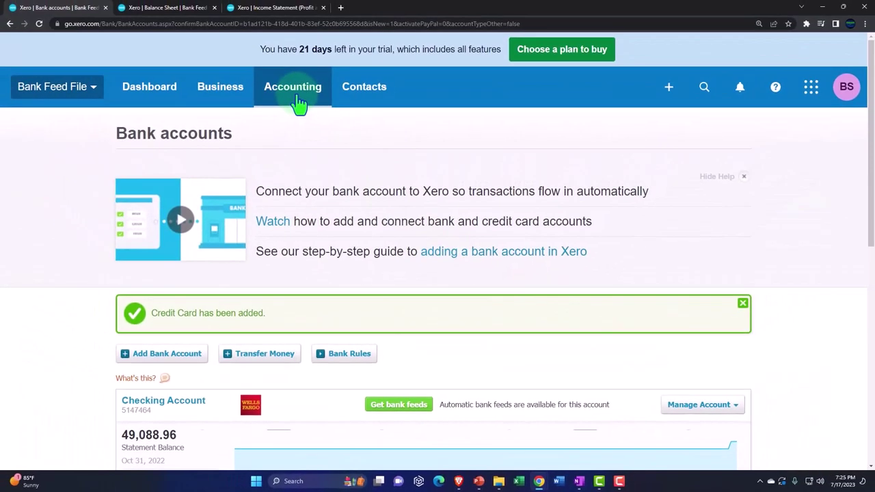
# Open the Chart of accounts and compare the Credit Card account's type and place in the list with the current liability accounts
pyautogui.click(299, 102)
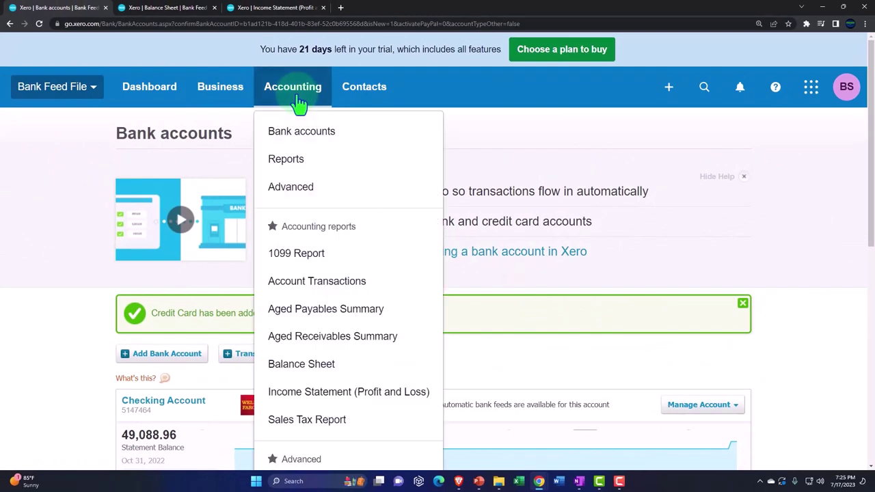
pyautogui.scroll(-1, 300, 171)
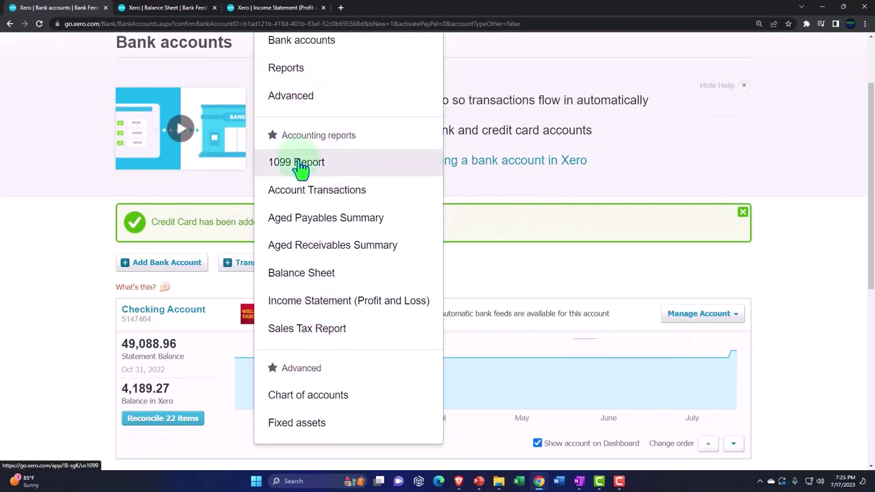
pyautogui.click(328, 406)
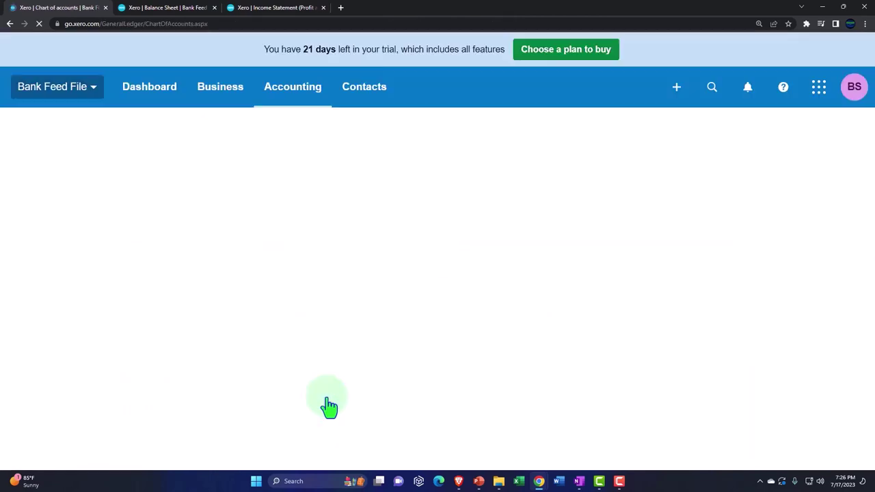
pyautogui.scroll(-2, 328, 392)
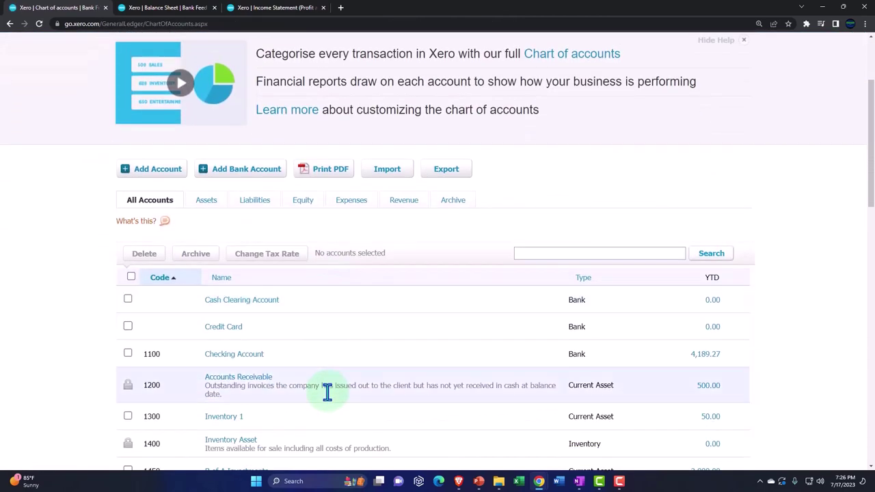
pyautogui.scroll(-2, 104, 350)
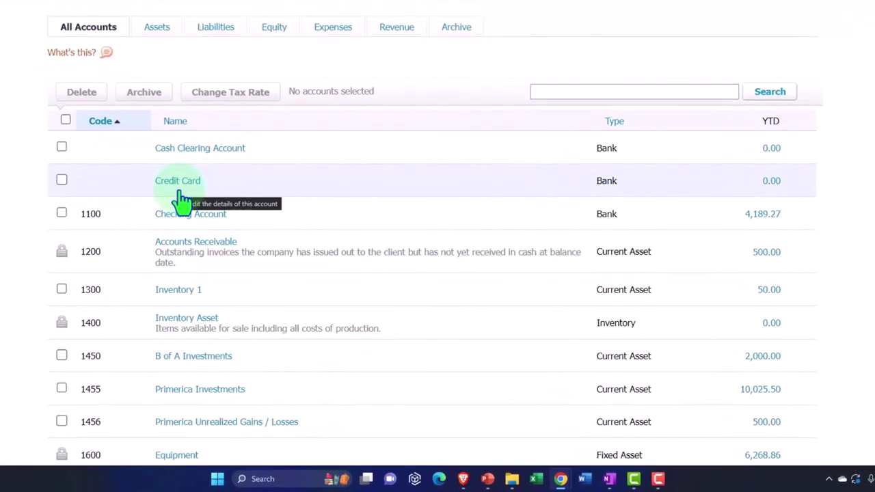
pyautogui.click(180, 191)
pyautogui.scroll(-4, 181, 198)
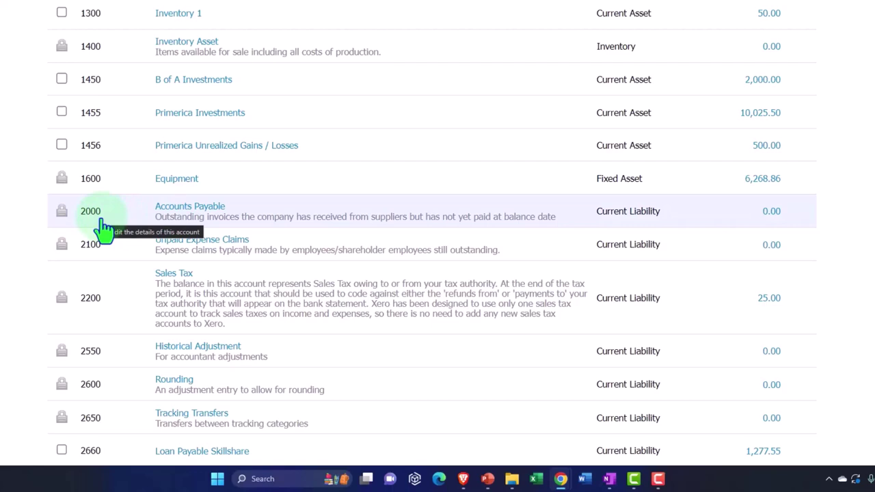
pyautogui.scroll(5, 102, 229)
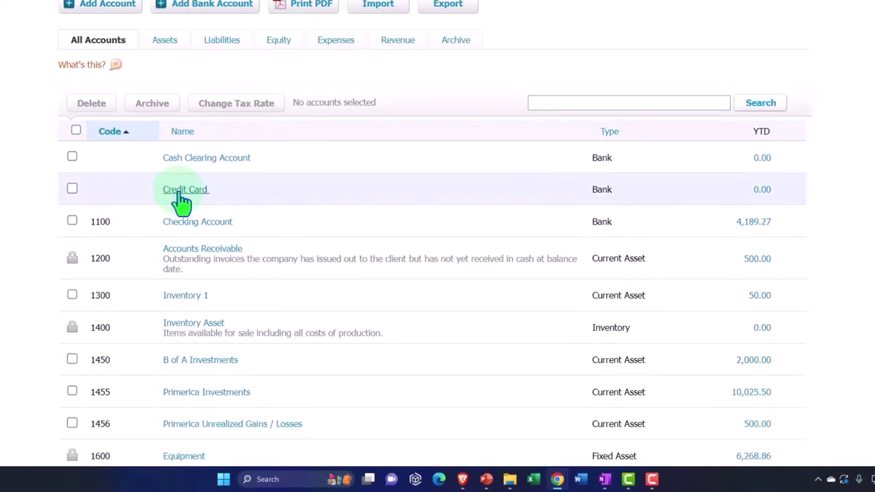
# Give the Credit Card account the code 2010, save it, and check its type and place in the account list
pyautogui.click(184, 191)
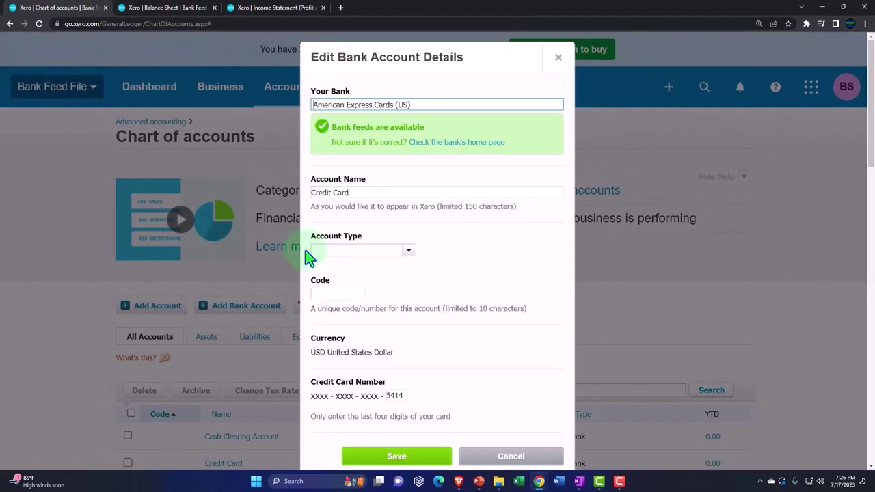
pyautogui.click(335, 294)
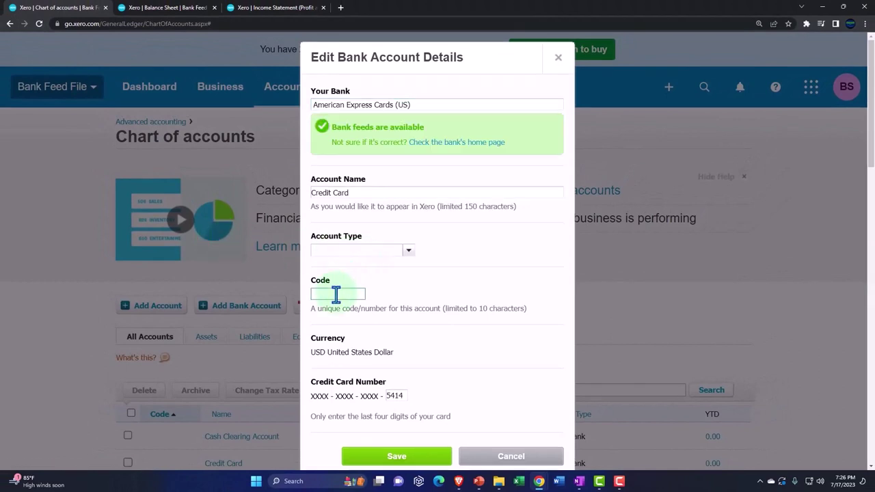
pyautogui.write('2010')
pyautogui.press('Tab')
pyautogui.scroll(-1, 542, 336)
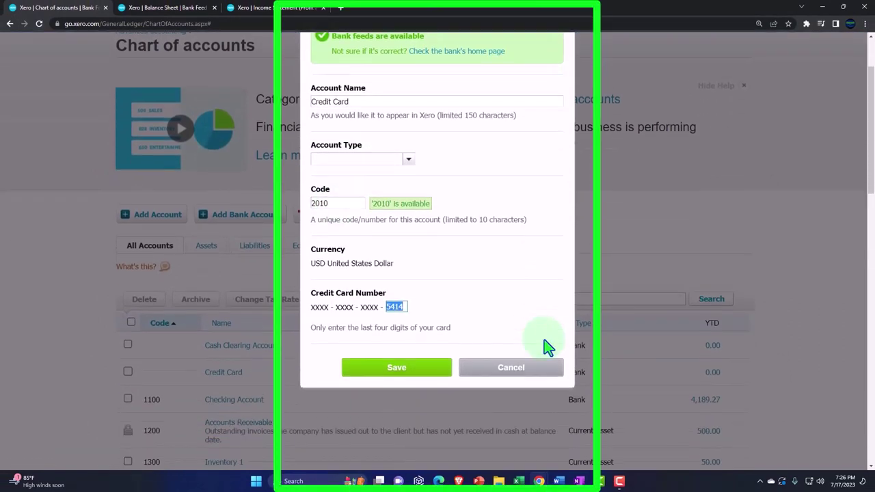
pyautogui.click(397, 367)
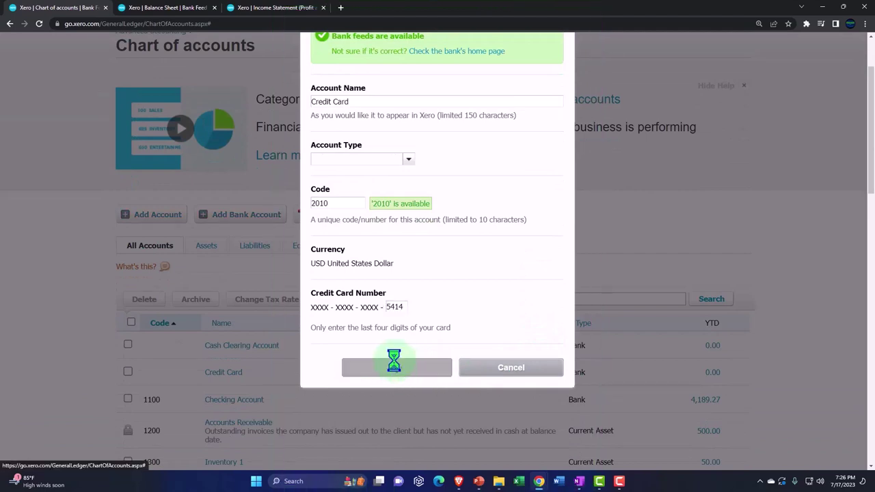
pyautogui.scroll(-4, 59, 287)
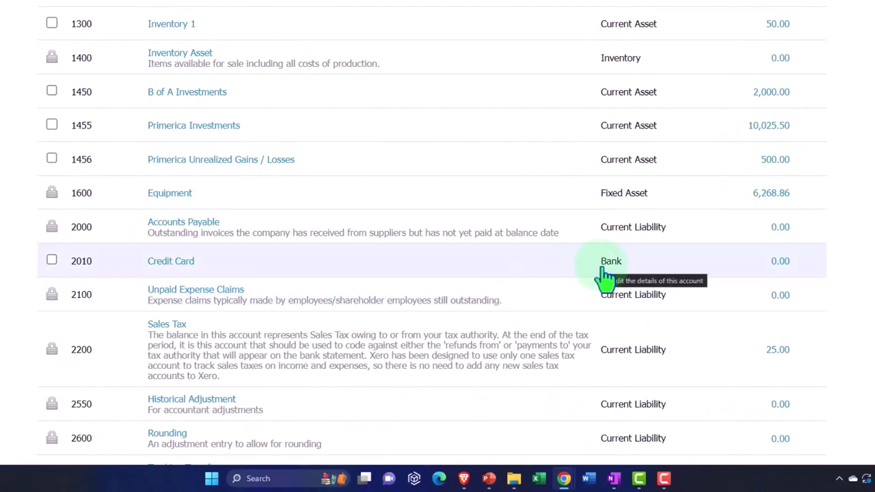
pyautogui.click(605, 273)
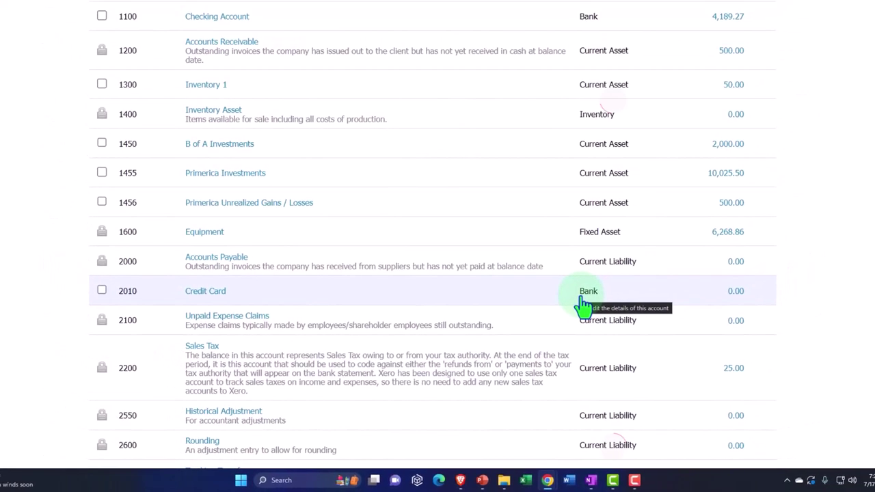
# Switch to the PowerPoint presentation and show the slides on downloading account activity from the bank, ending on the date range and file format slide
pyautogui.click(482, 481)
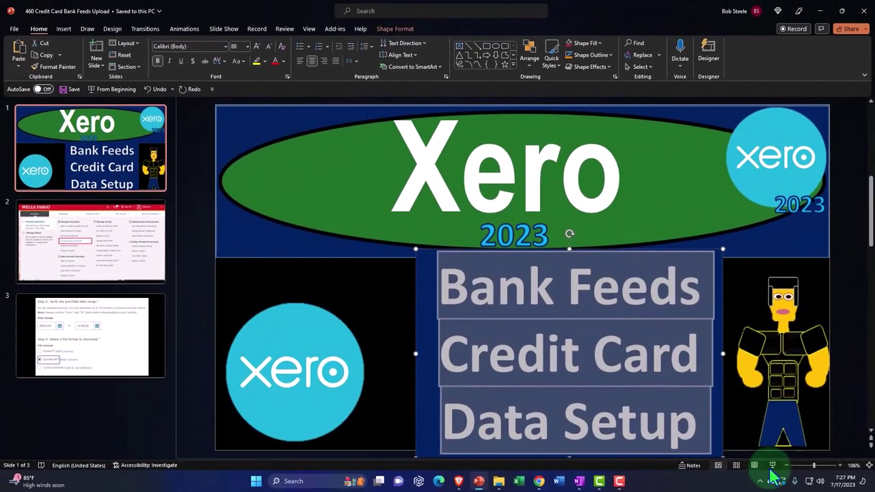
pyautogui.click(773, 466)
pyautogui.click(161, 15)
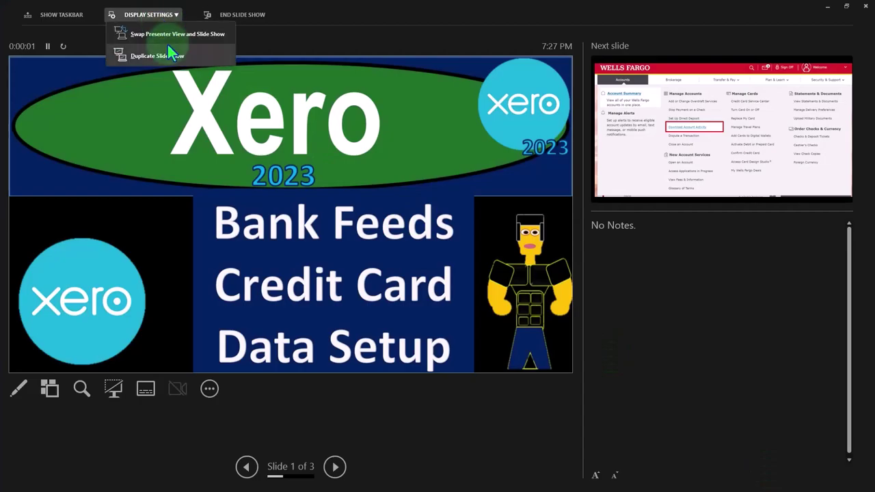
pyautogui.click(167, 34)
pyautogui.click(215, 209)
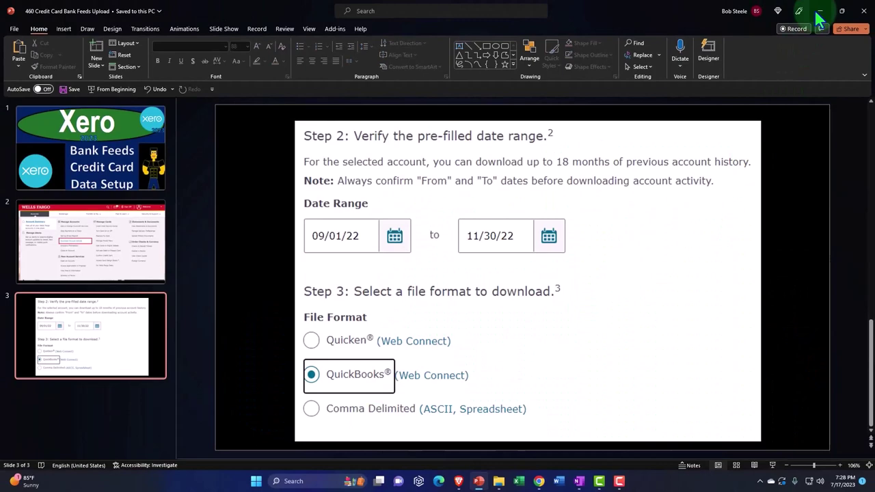
pyautogui.click(820, 12)
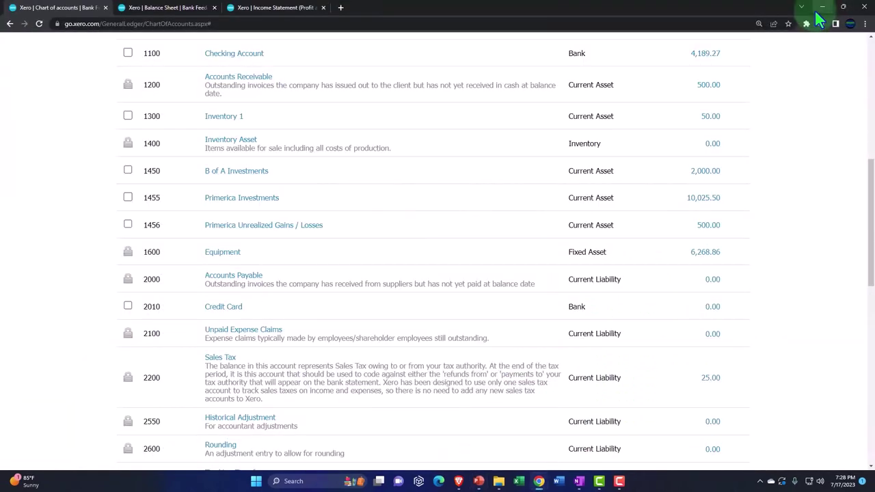
# Go from the Chart of accounts to the Bank accounts page and find the Credit Card account
pyautogui.scroll(6, 514, 180)
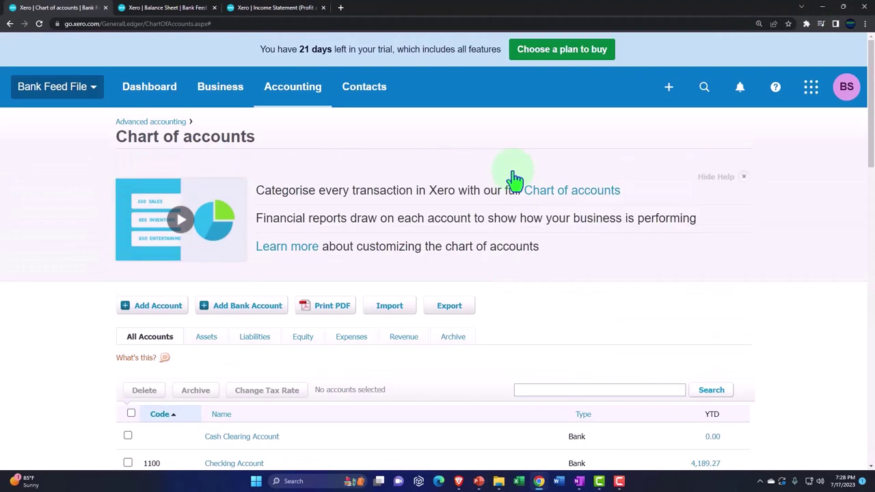
pyautogui.click(305, 101)
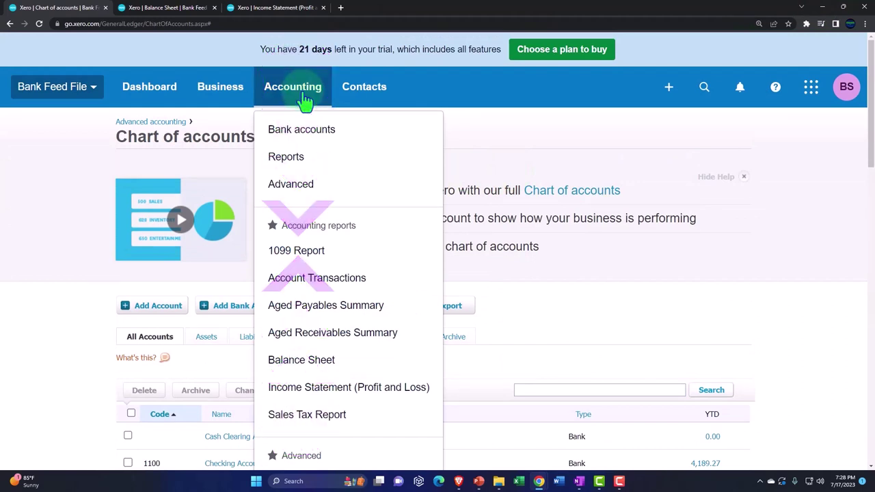
pyautogui.click(302, 128)
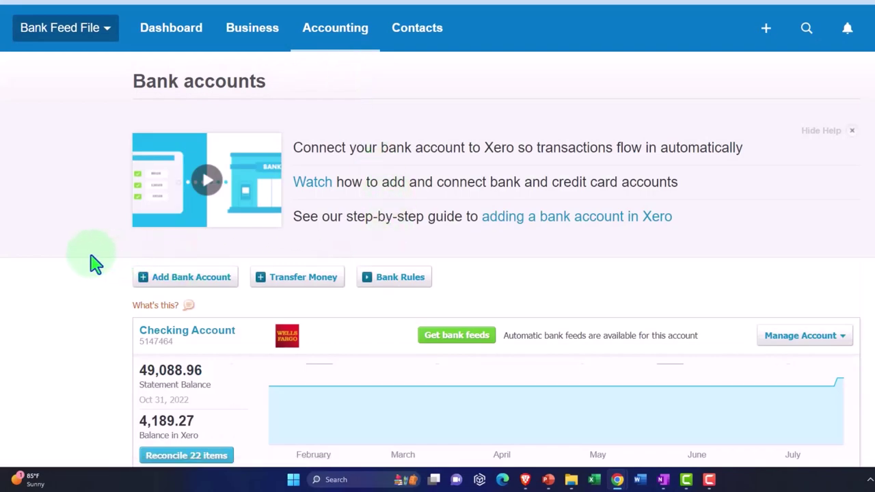
pyautogui.scroll(-3, 95, 263)
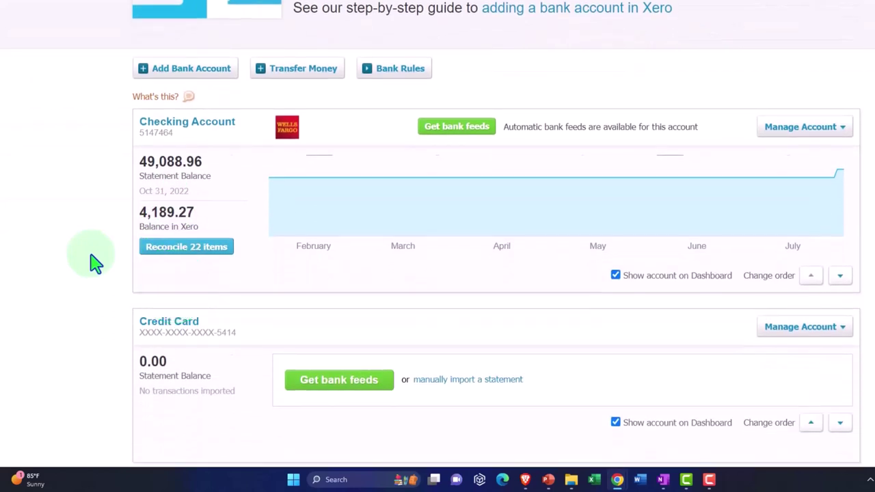
pyautogui.scroll(-3, 95, 263)
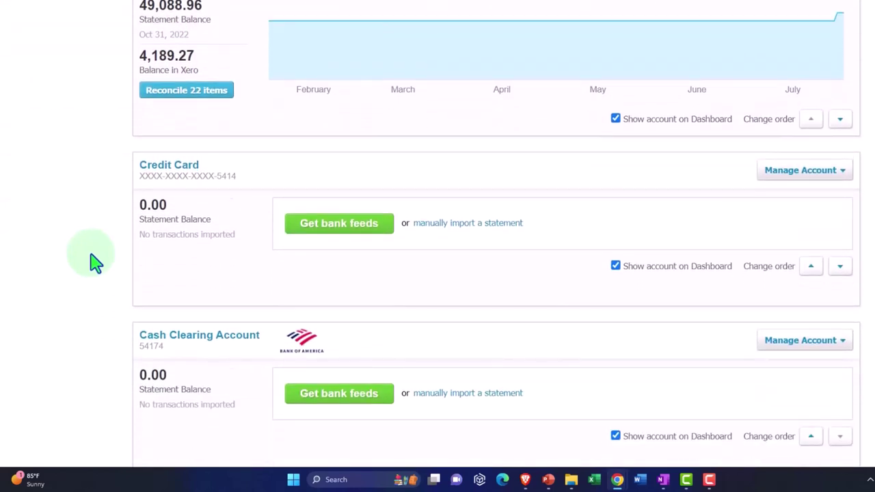
# Start a statement import for the Credit Card account and read which file formats can be uploaded
pyautogui.click(784, 182)
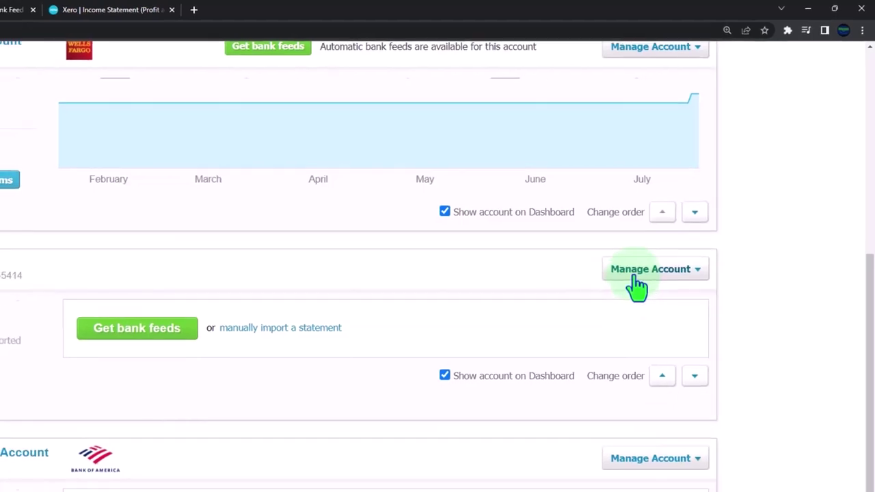
pyautogui.click(629, 282)
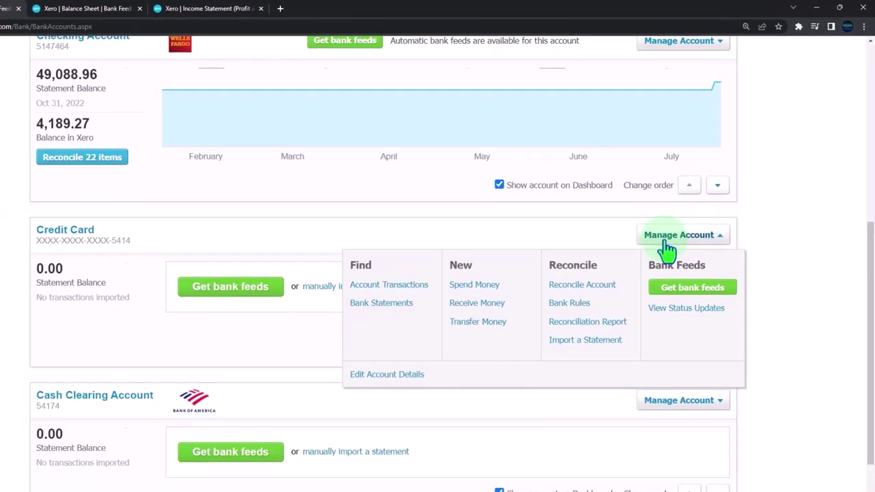
pyautogui.click(583, 342)
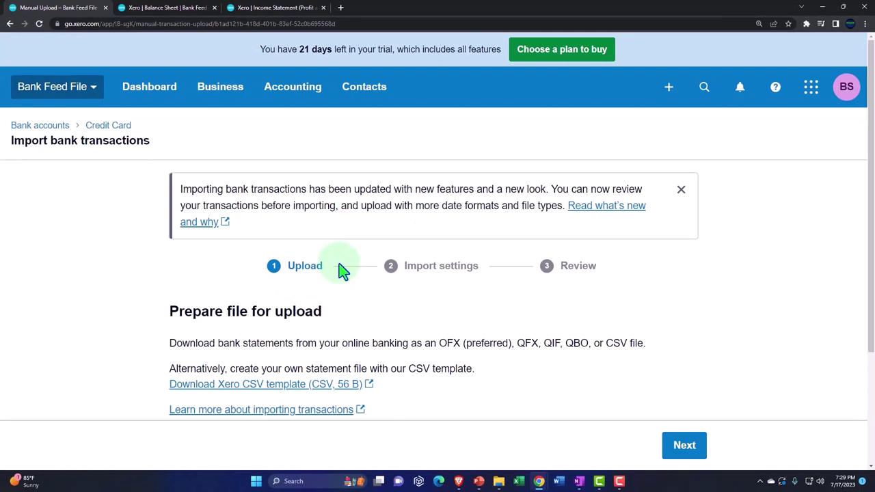
pyautogui.scroll(-1, 154, 215)
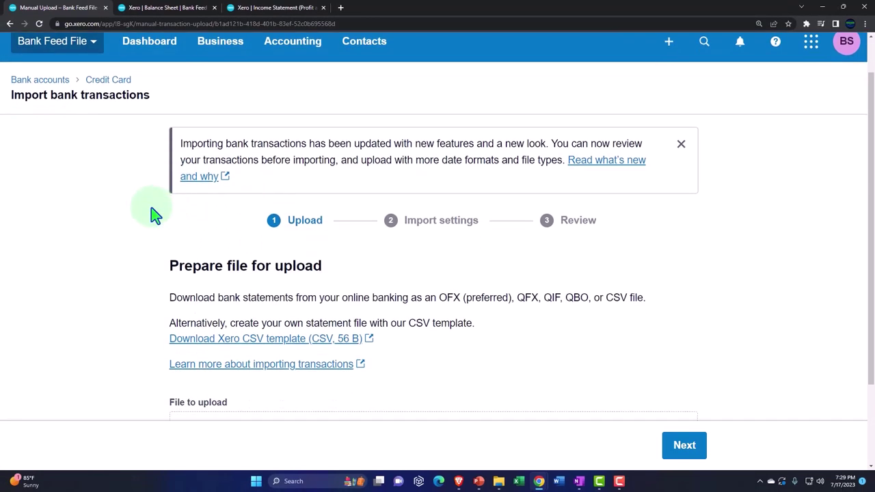
pyautogui.scroll(-1, 155, 215)
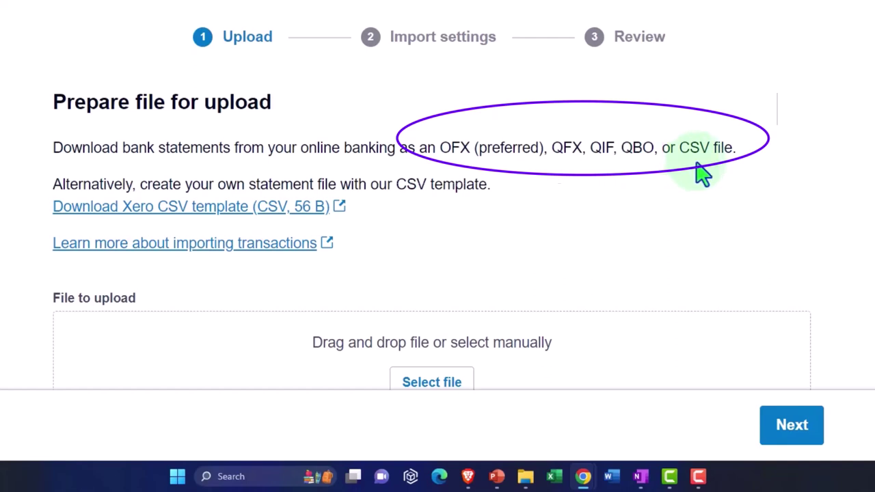
# Download the Xero CSV template, examine its column headings in Excel, and close the file
pyautogui.click(231, 218)
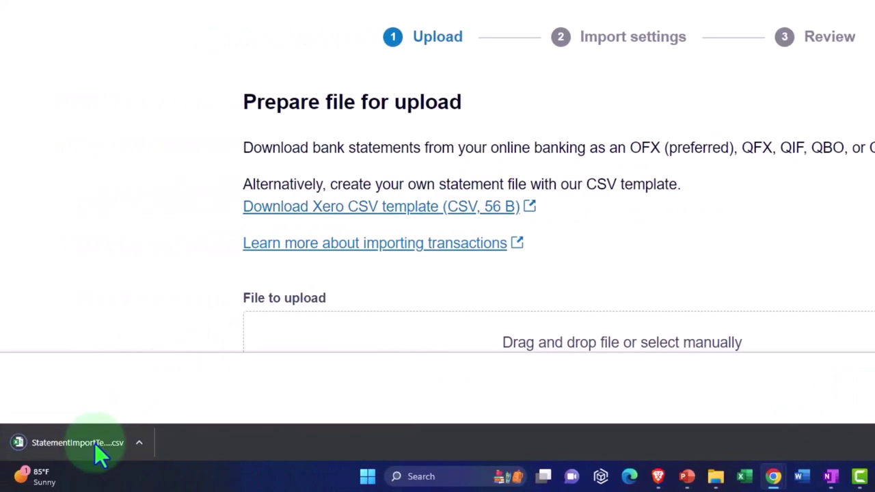
pyautogui.click(94, 443)
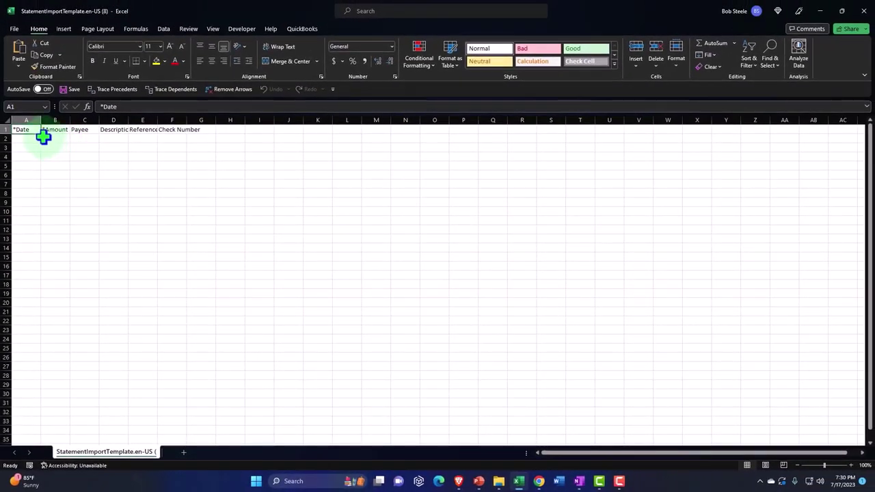
pyautogui.click(55, 165)
pyautogui.keyDown('ctrl'); pyautogui.scroll(9, 106, 253); pyautogui.keyUp('ctrl')
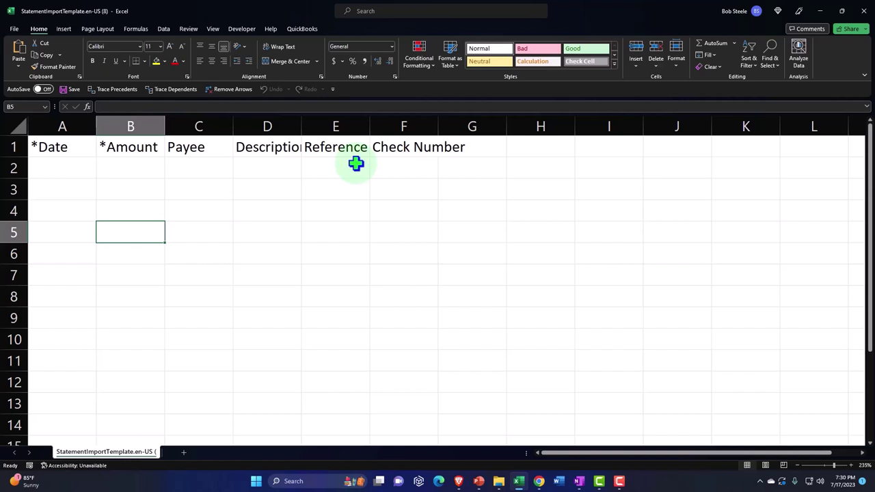
pyautogui.click(863, 14)
# Go to the desktop and check the file type of CreditCard5 in its properties
pyautogui.click(818, 15)
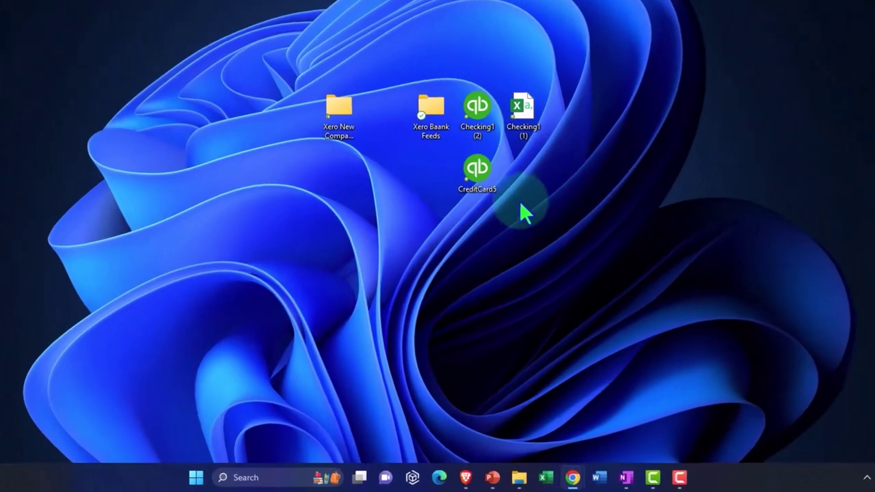
pyautogui.click(470, 229)
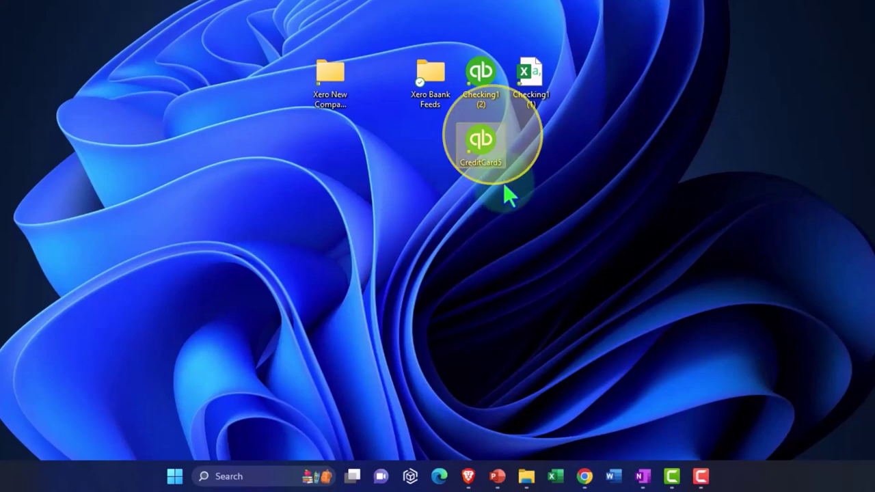
pyautogui.doubleClick(487, 137)
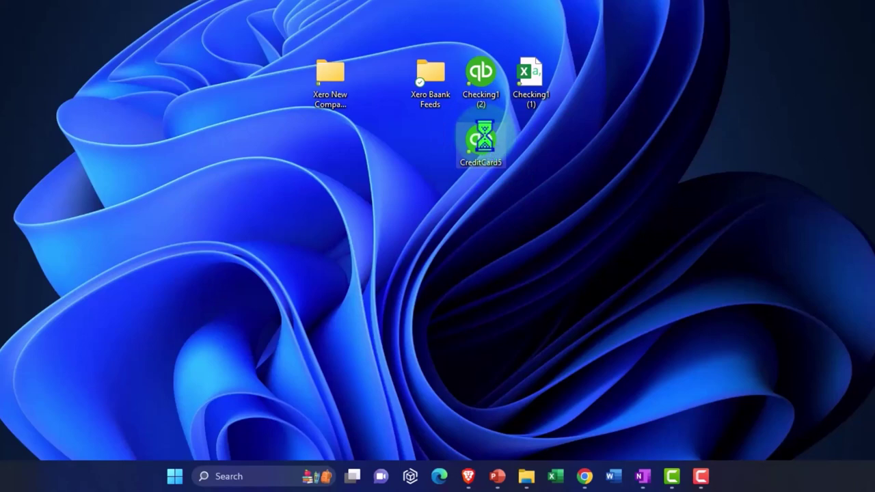
pyautogui.rightClick(484, 137)
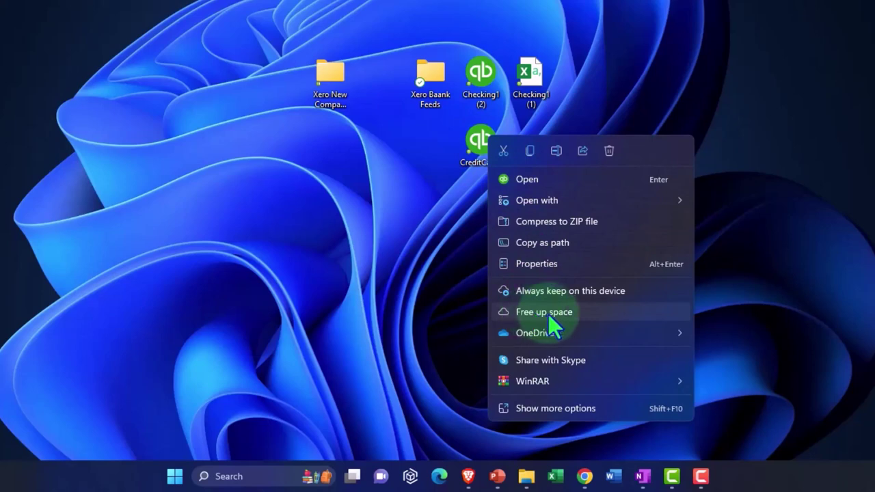
pyautogui.click(544, 262)
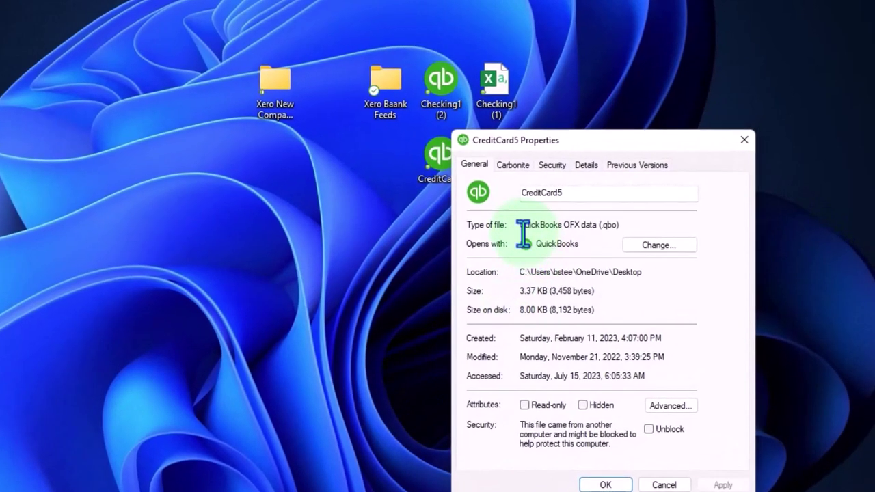
pyautogui.click(568, 227)
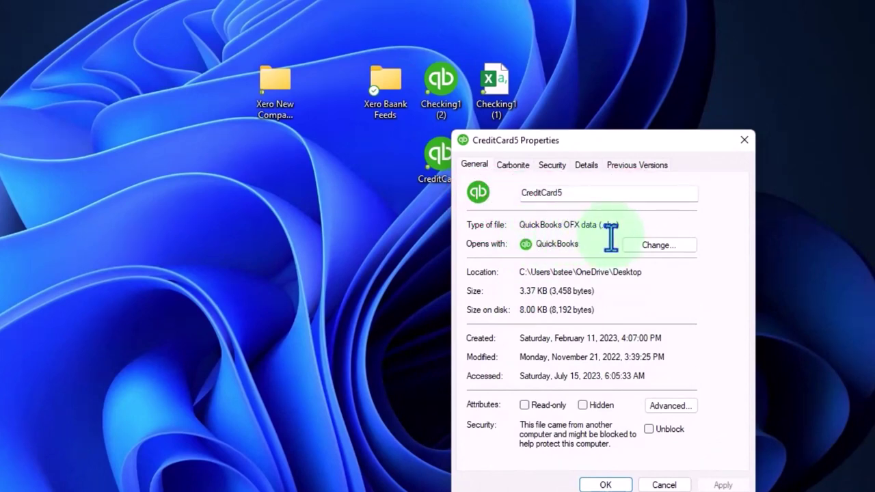
pyautogui.click(743, 140)
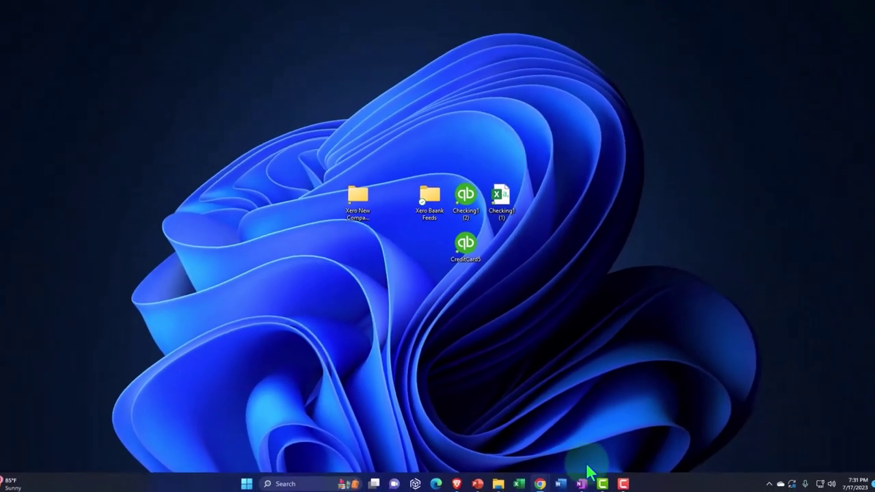
# Switch back to Xero in Chrome and choose CreditCard5.qbo from the OneDrive Desktop folder as the statement file to upload
pyautogui.moveTo(540, 478)
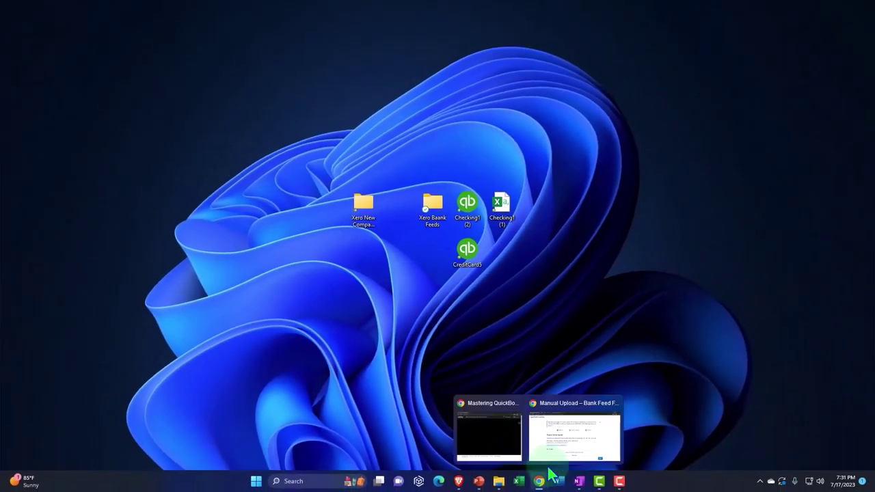
pyautogui.click(547, 428)
pyautogui.scroll(-1, 534, 389)
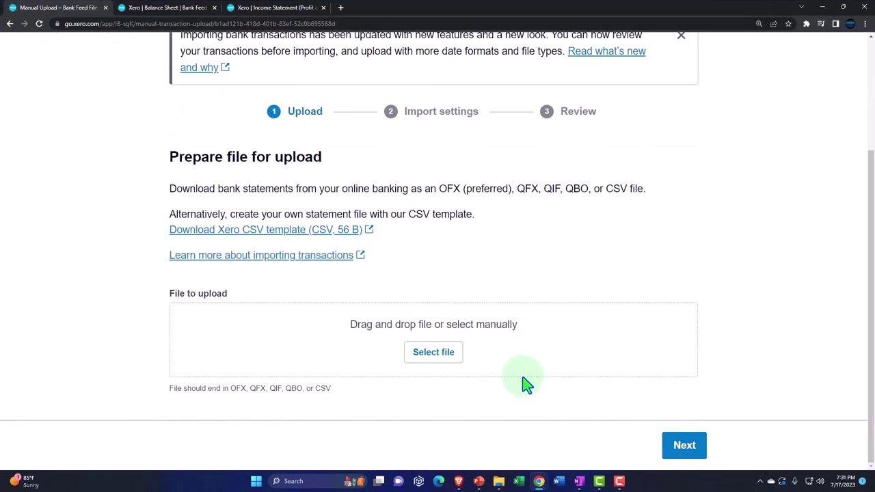
pyautogui.click(454, 362)
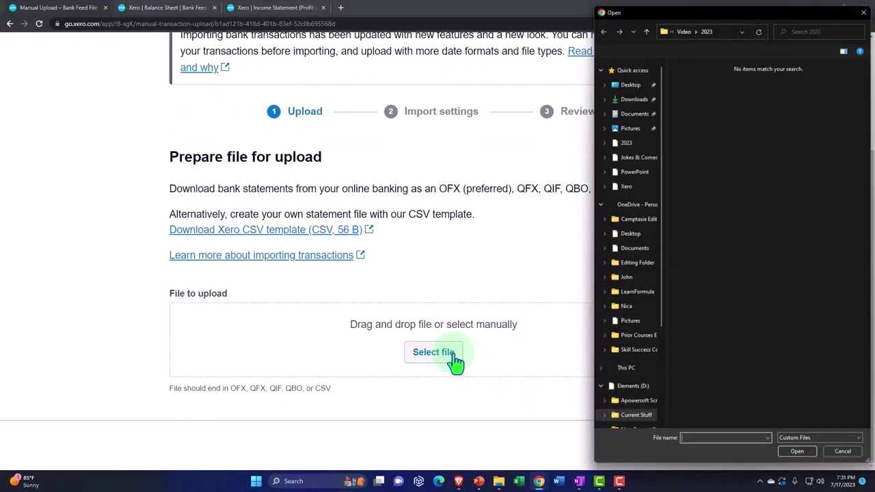
pyautogui.click(632, 99)
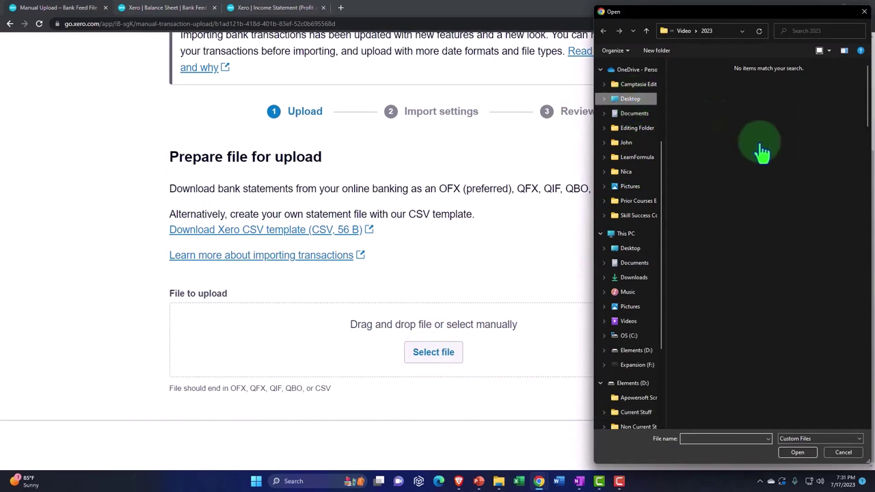
pyautogui.scroll(-5, 762, 159)
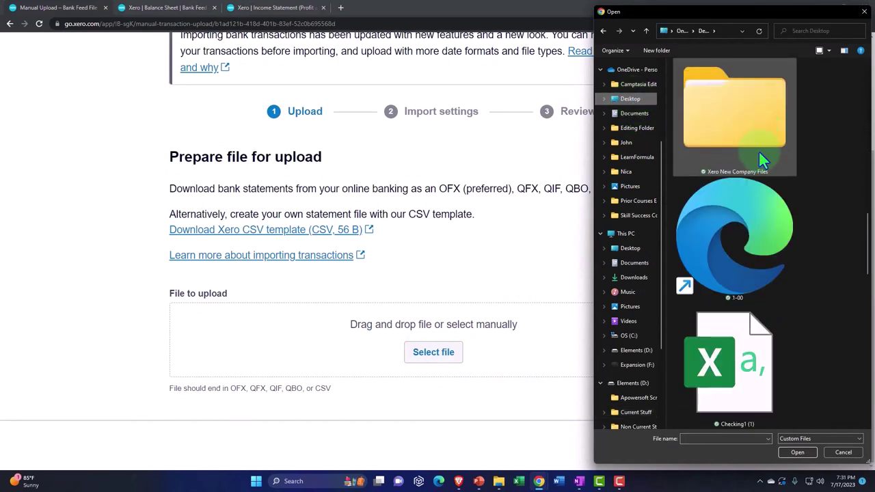
pyautogui.scroll(-1, 759, 152)
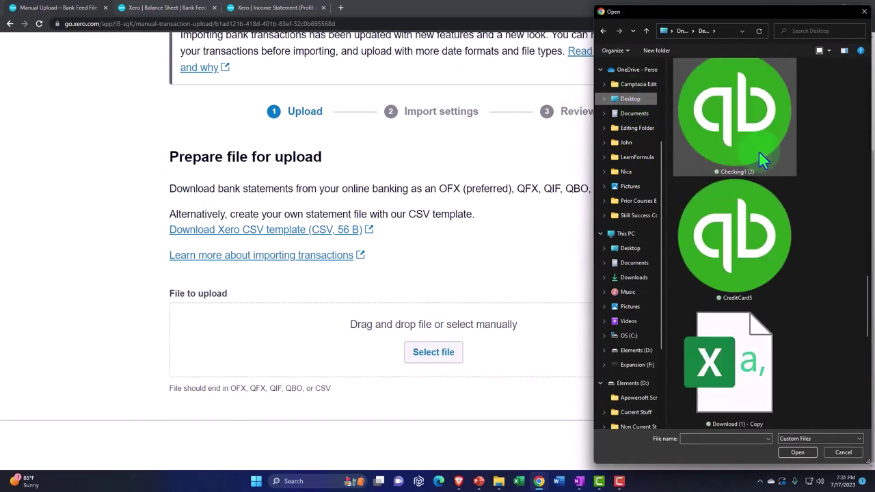
pyautogui.doubleClick(754, 248)
# Proceed with the uploaded file to the transaction review and complete the import with all transactions selected
pyautogui.scroll(-1, 596, 248)
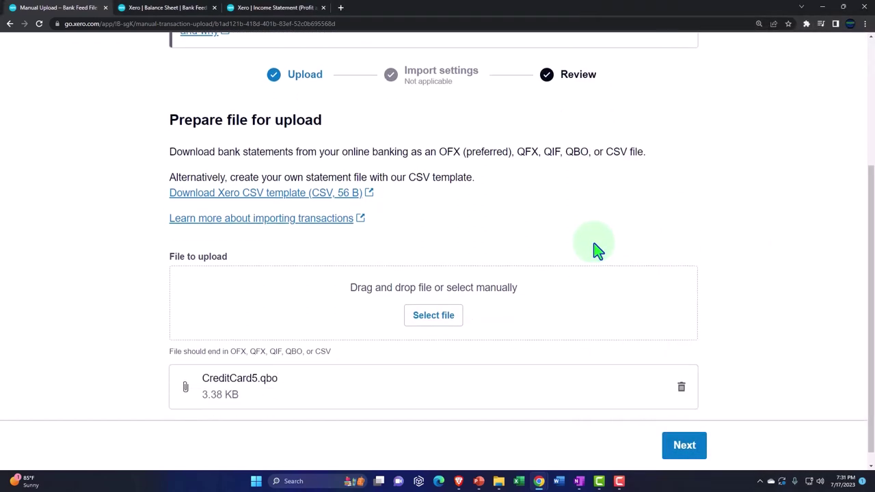
pyautogui.click(684, 446)
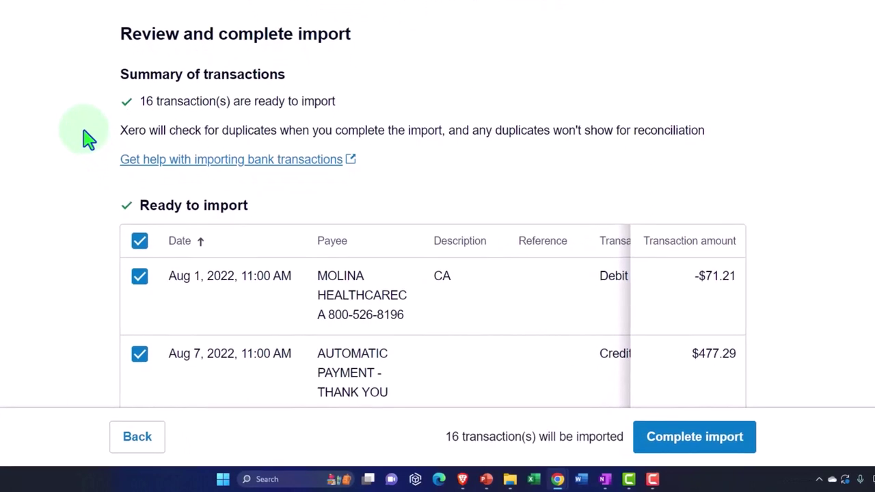
pyautogui.click(690, 445)
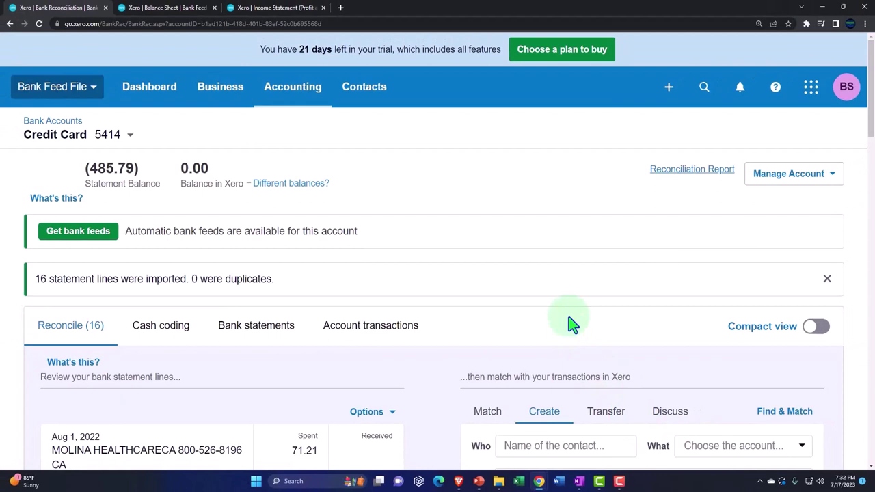
# Go to the Bank accounts page and check the Credit Card account's statement balance and Xero balance
pyautogui.click(299, 96)
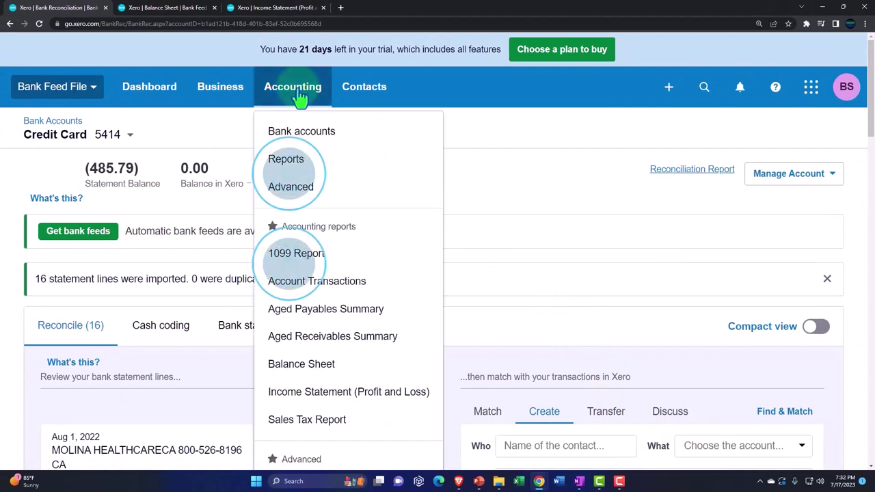
pyautogui.click(325, 149)
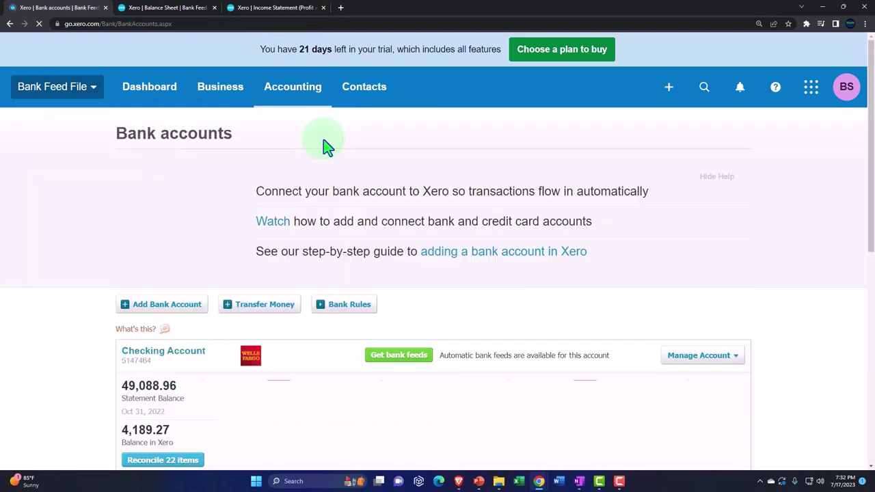
pyautogui.scroll(-5, 48, 239)
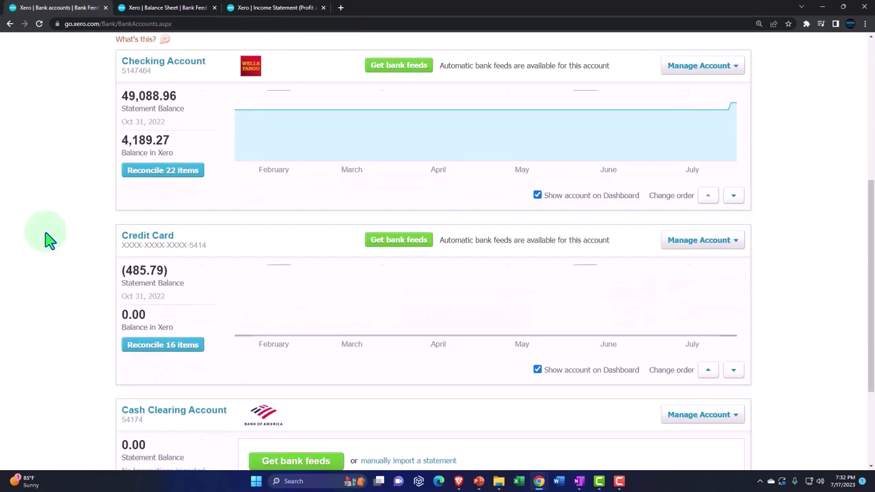
pyautogui.scroll(-1, 51, 242)
pyautogui.click(148, 247)
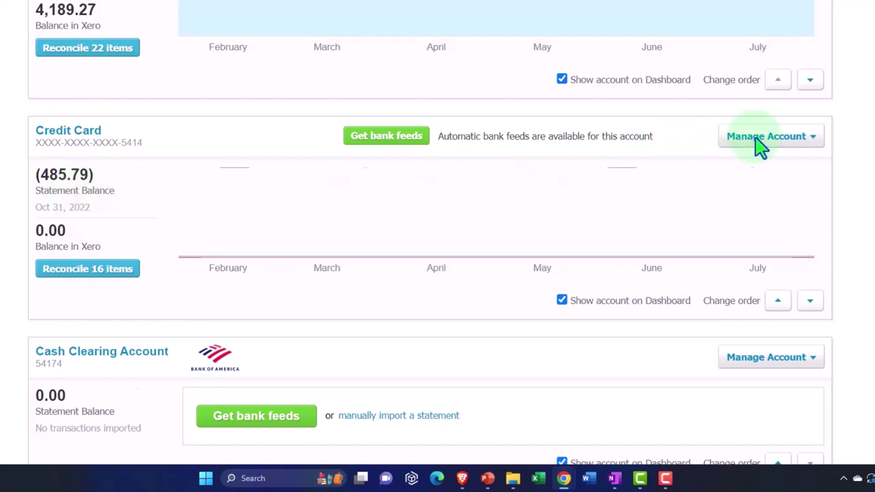
# Open the Credit Card account's account transactions and check whether any are recorded
pyautogui.click(791, 140)
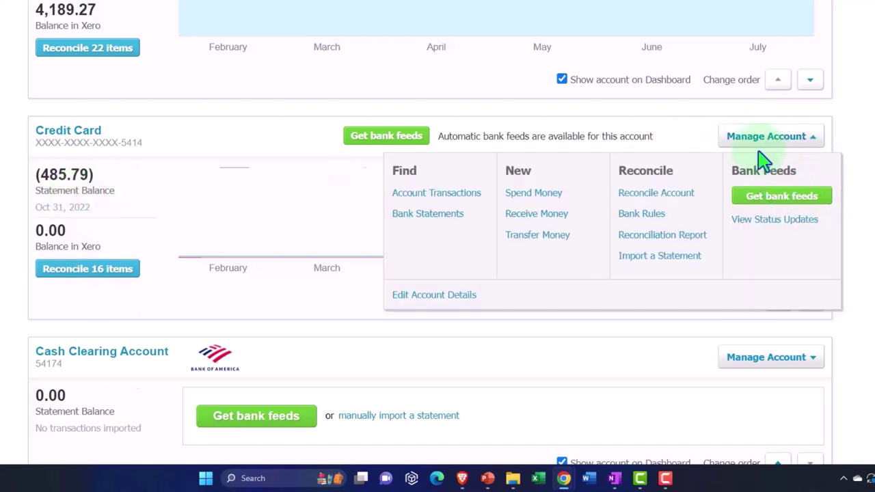
pyautogui.click(470, 198)
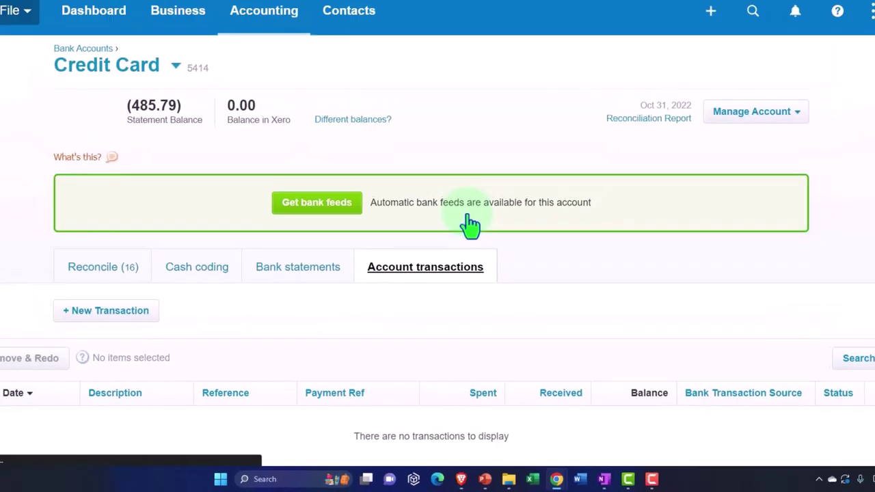
pyautogui.scroll(-1, 464, 311)
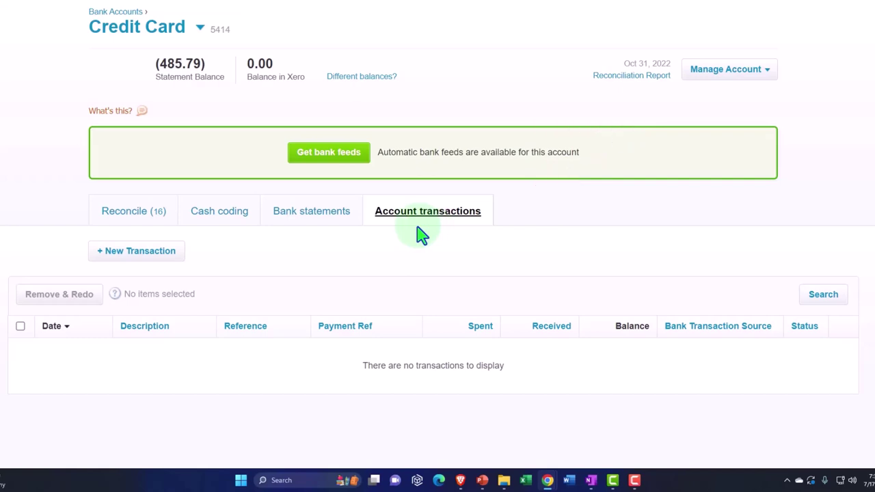
pyautogui.click(421, 230)
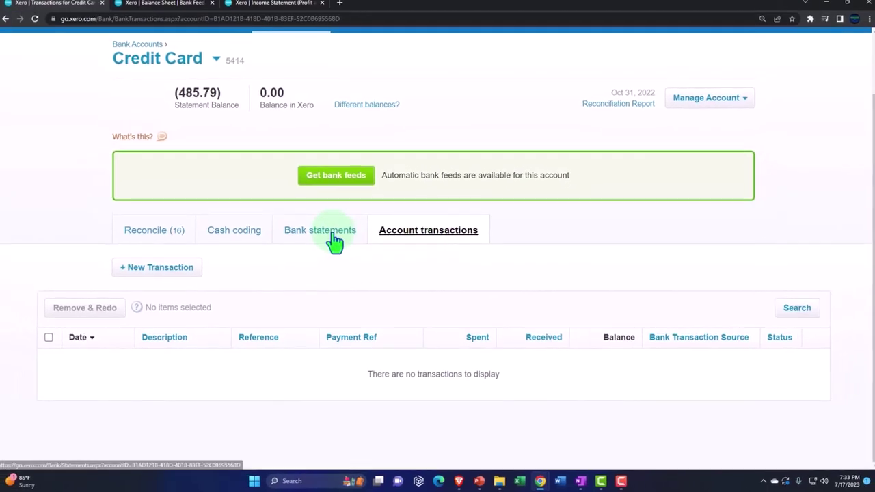
# Review the Credit Card account's imported bank statement lines and its cash coding view
pyautogui.click(334, 236)
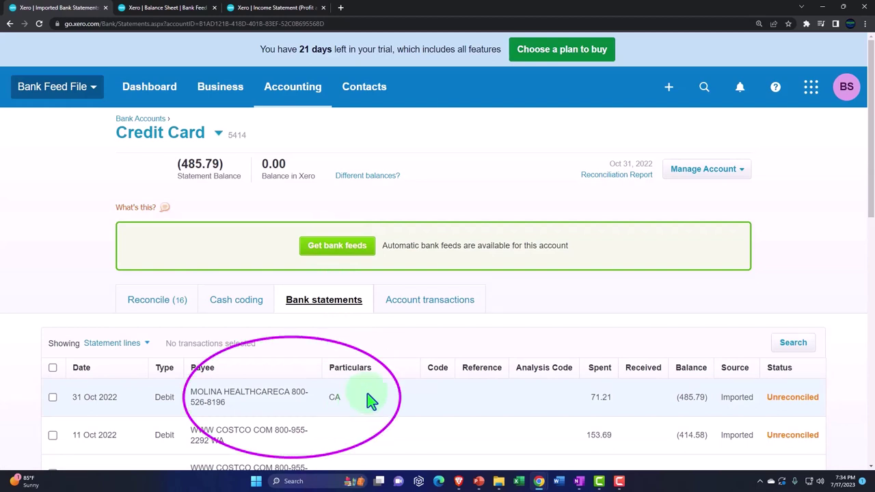
pyautogui.click(248, 308)
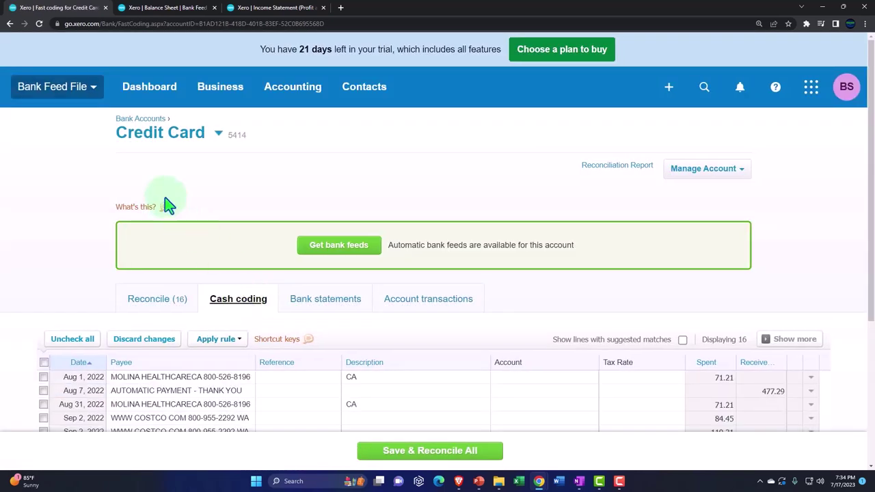
pyautogui.click(232, 318)
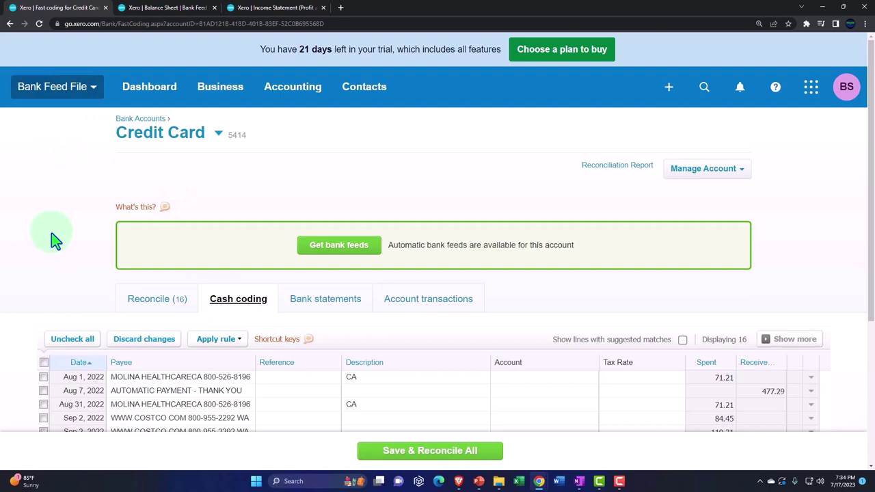
# Open the Credit Card account's reconciliation view and examine the Aug 1, 2022 MOLINA HEALTHCARE statement line
pyautogui.click(131, 300)
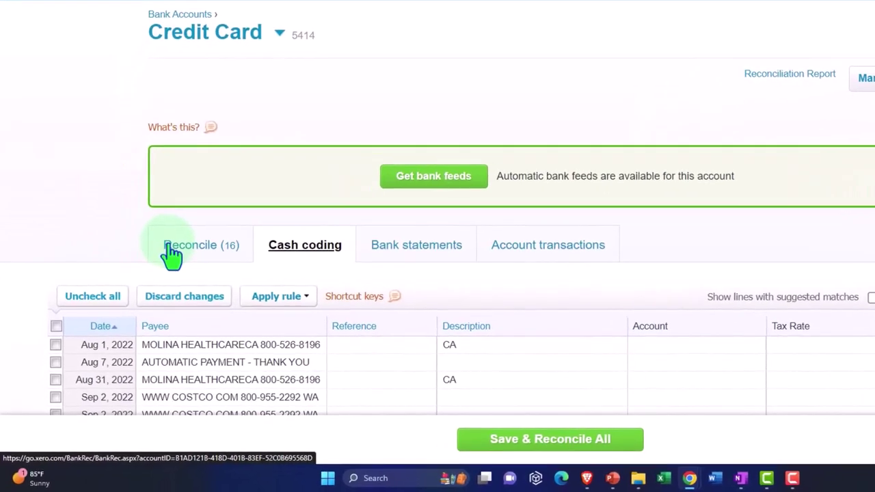
pyautogui.click(173, 250)
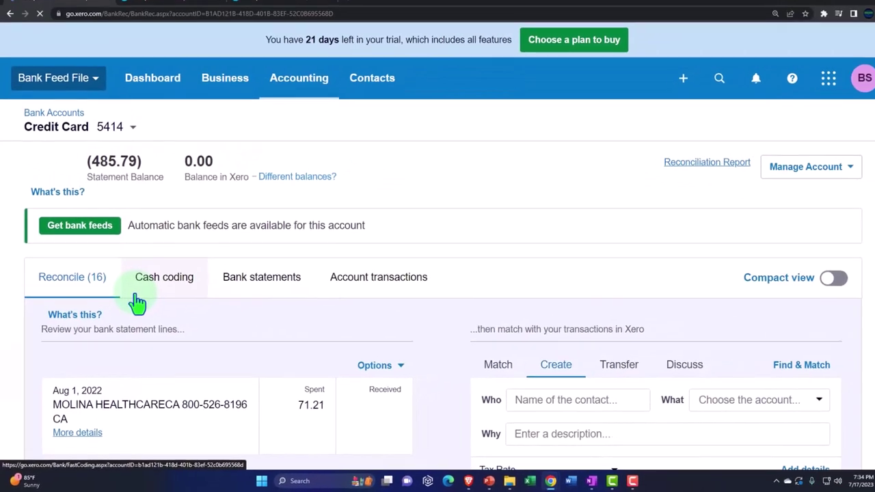
pyautogui.scroll(-1, 135, 307)
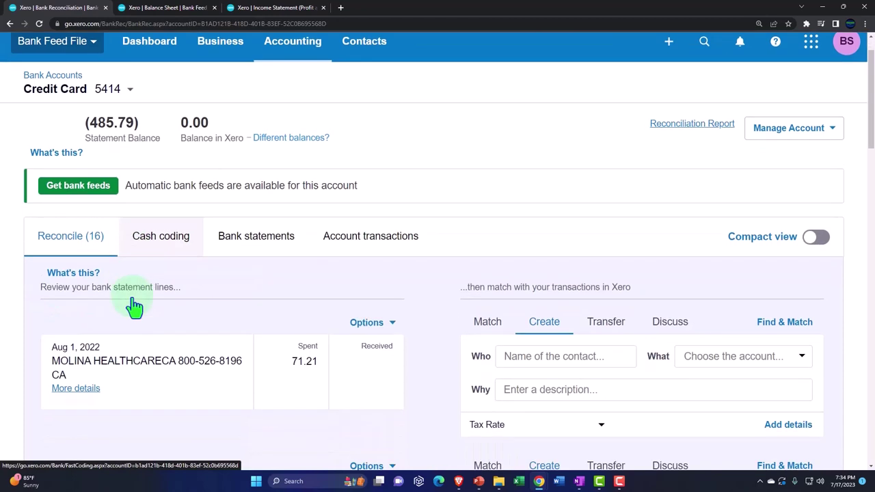
pyautogui.click(216, 382)
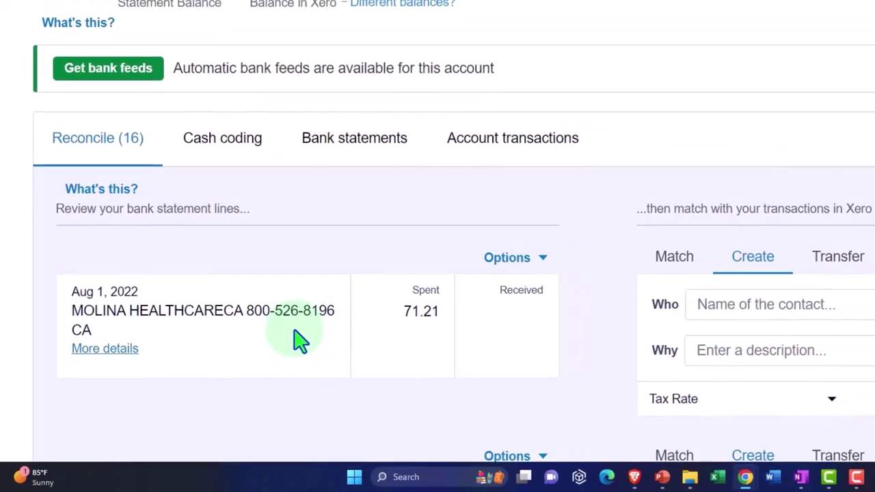
pyautogui.click(253, 365)
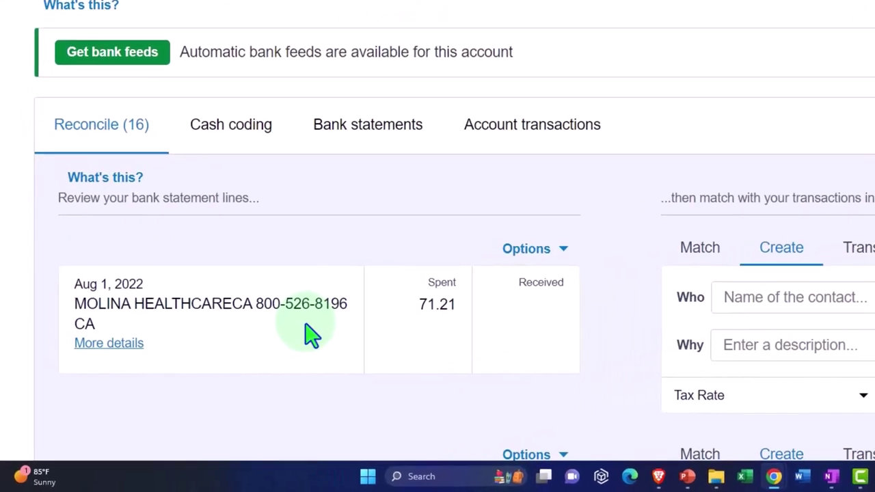
pyautogui.click(327, 326)
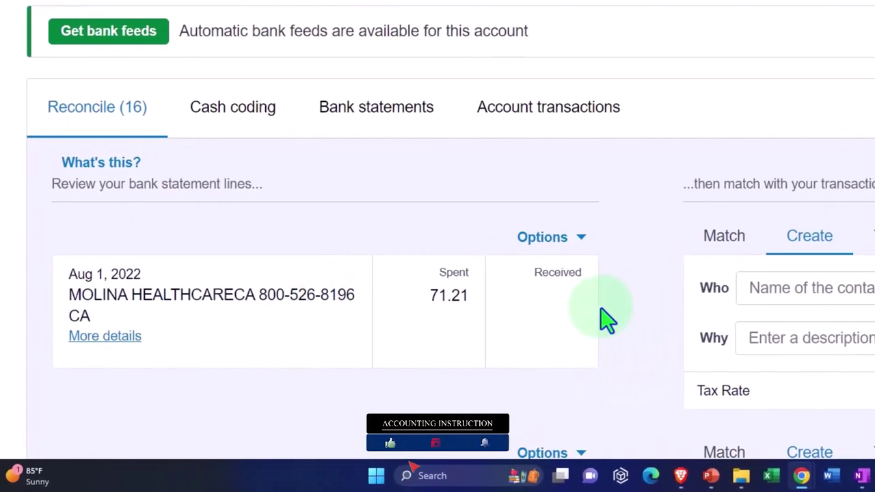